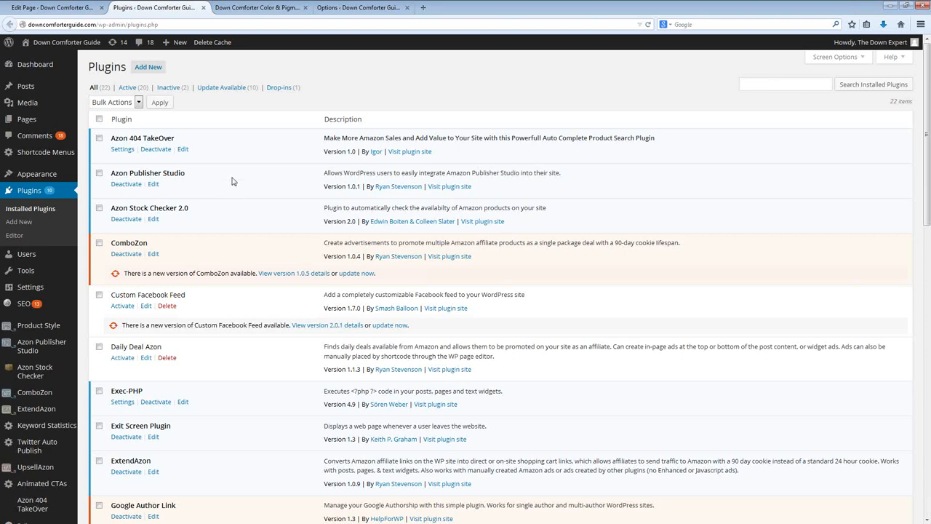
- Open the upload page for installing a new plugin in .zip format
left_click(148, 71)
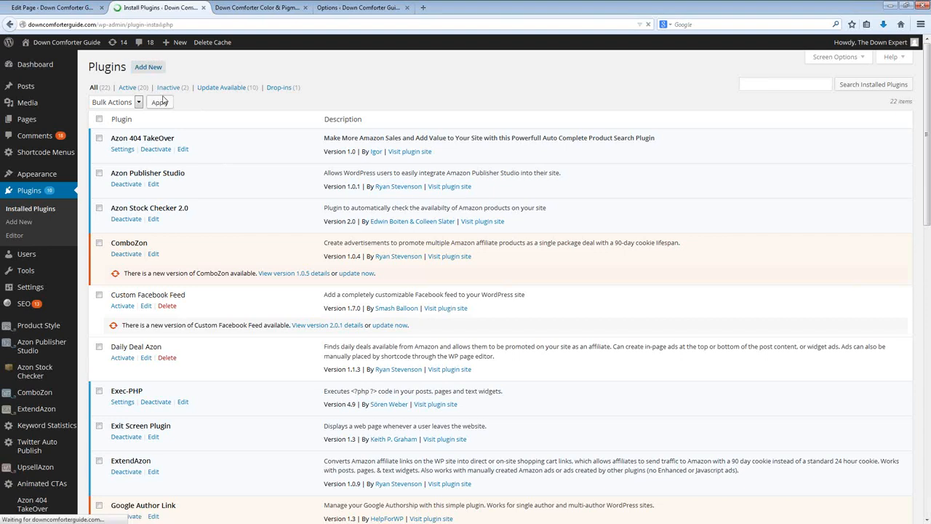
left_click(131, 86)
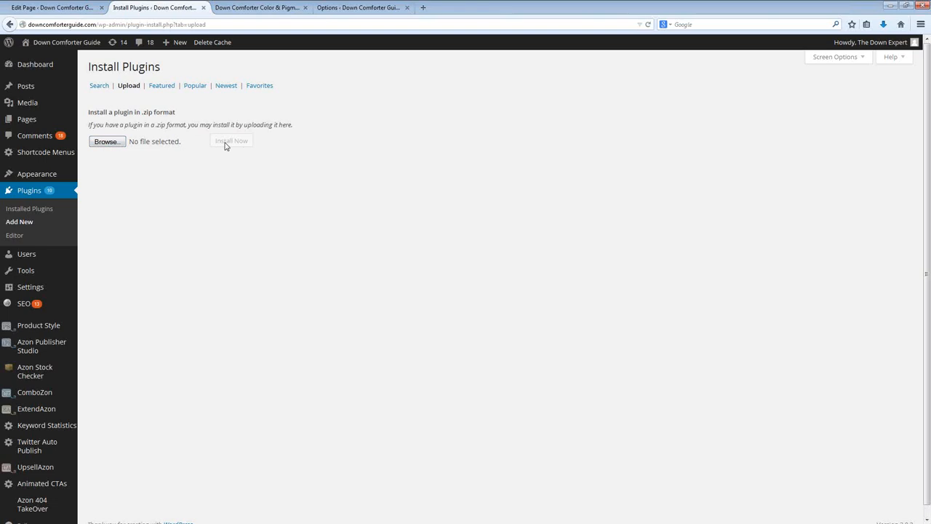
- Find the plugin compatibility add-on for Azon Stock Checker in the installed plugins list and highlight its name
left_click(20, 210)
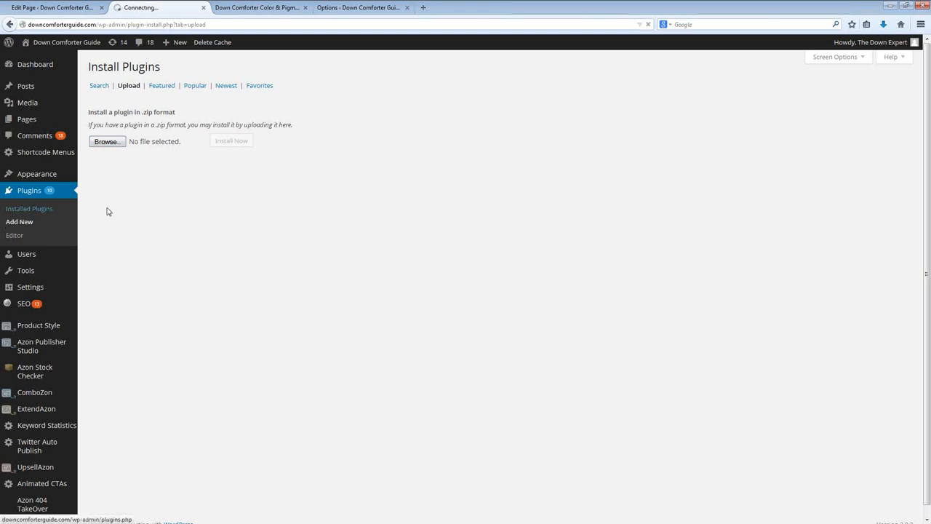
scroll(226, 219, "down", 10)
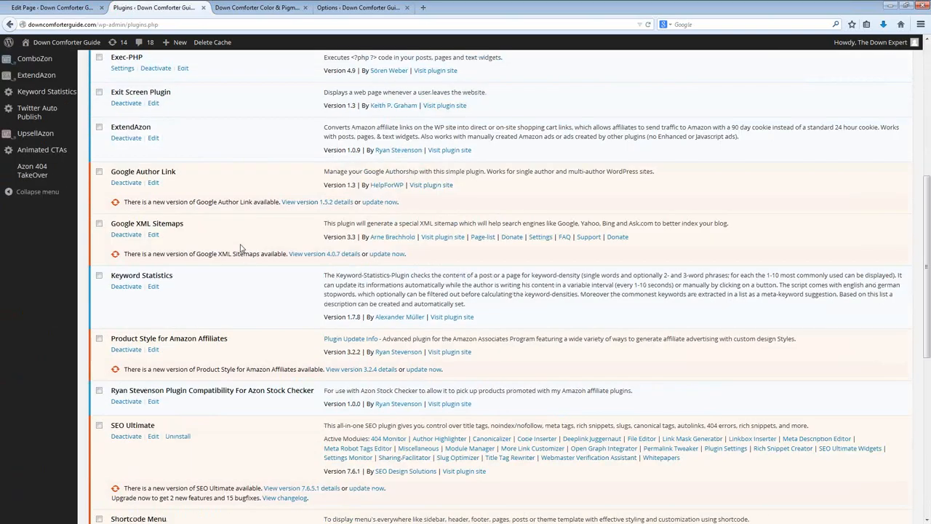
scroll(215, 233, "up", 3)
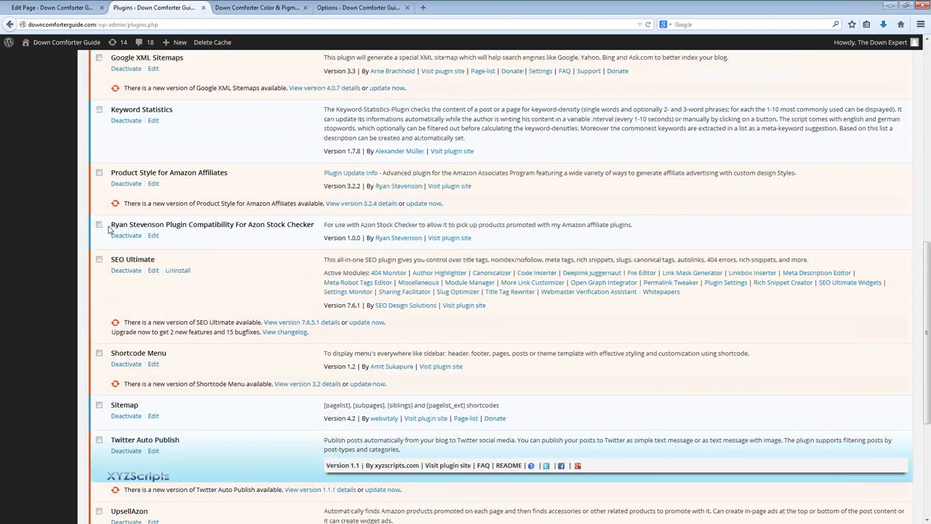
left_click_drag(111, 226, 325, 232)
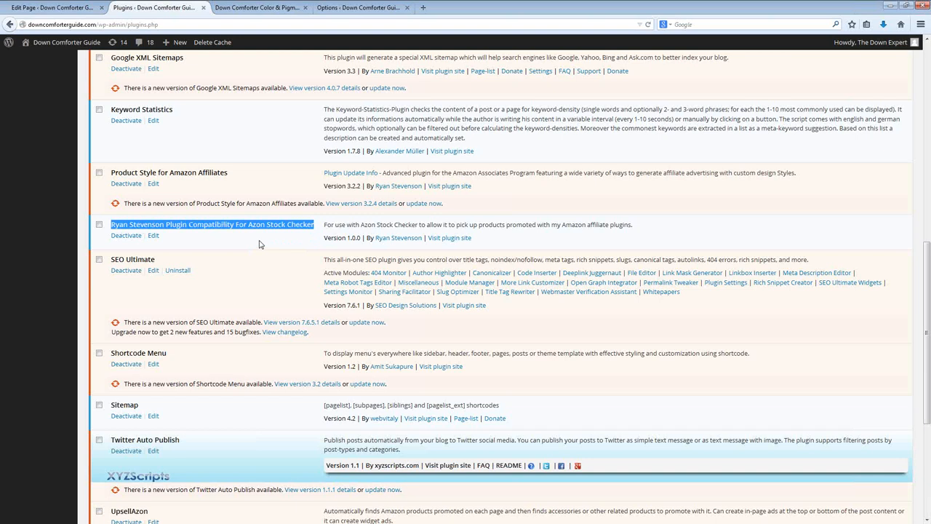
scroll(258, 248, "up", 5)
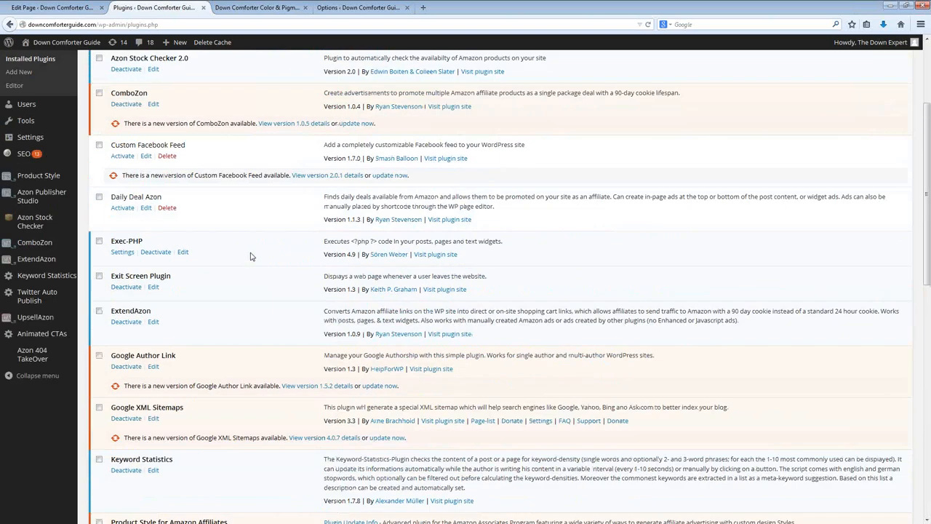
scroll(250, 256, "up", 1)
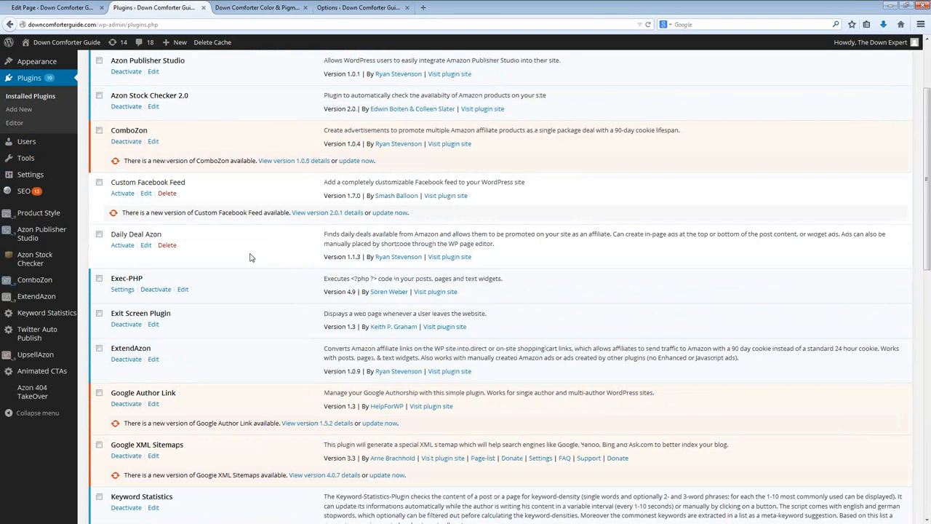
- Review the live Down Comforter Color & Pigment Selection Guide page, including its Pigment Choices table and the sidebar product ads
left_click(247, 7)
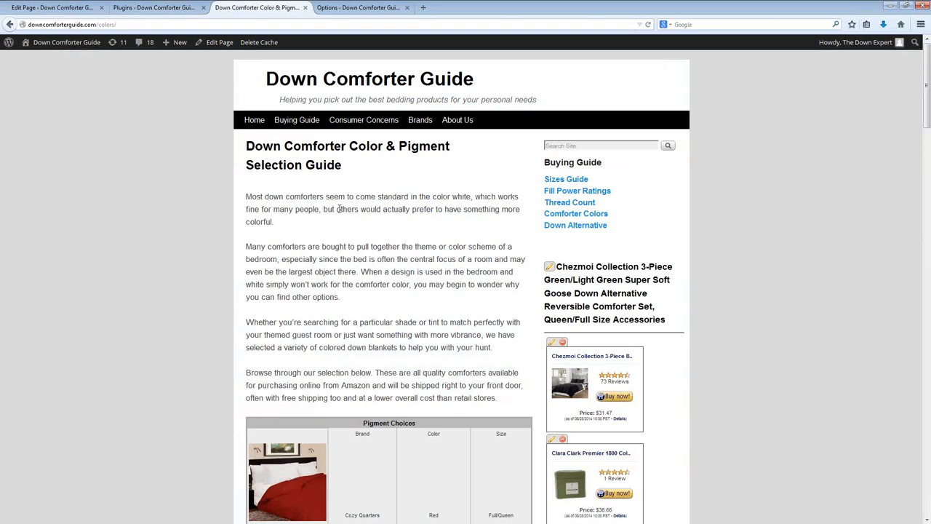
scroll(379, 182, "down", 4)
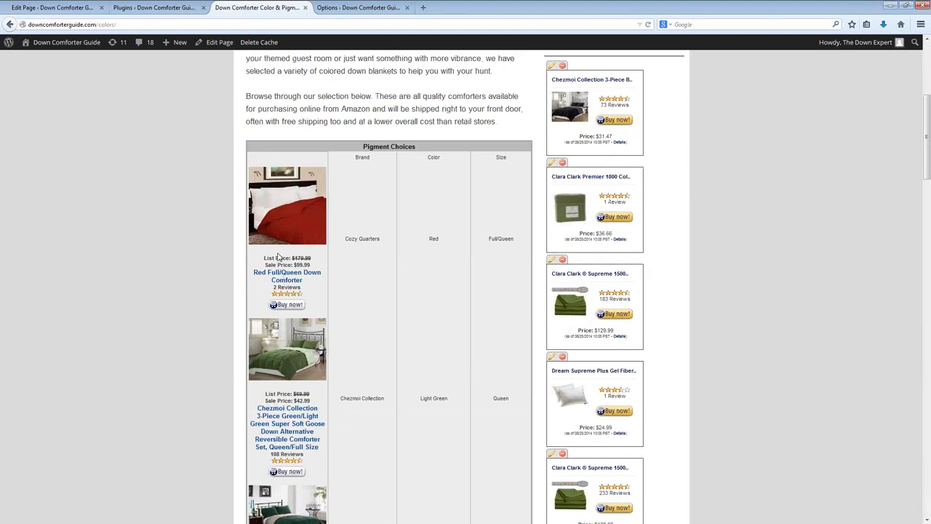
scroll(345, 243, "down", 2)
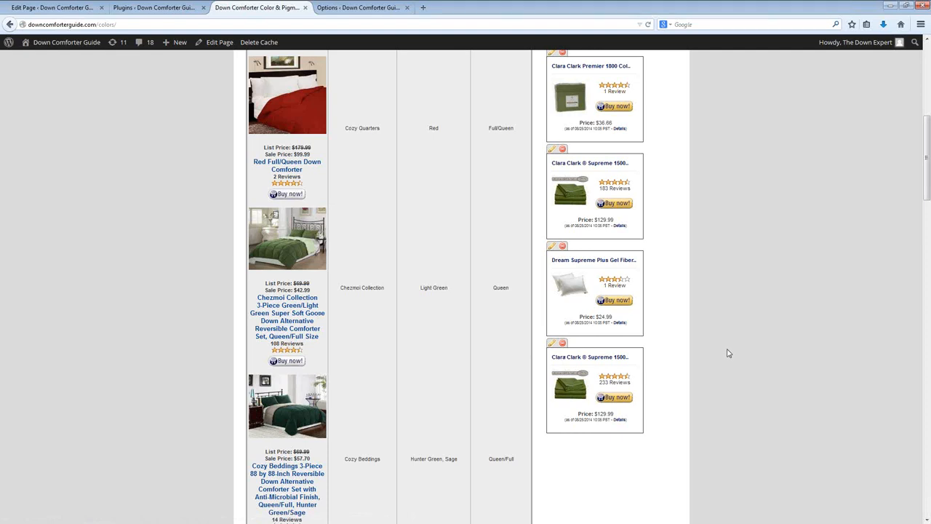
scroll(727, 378, "up", 5)
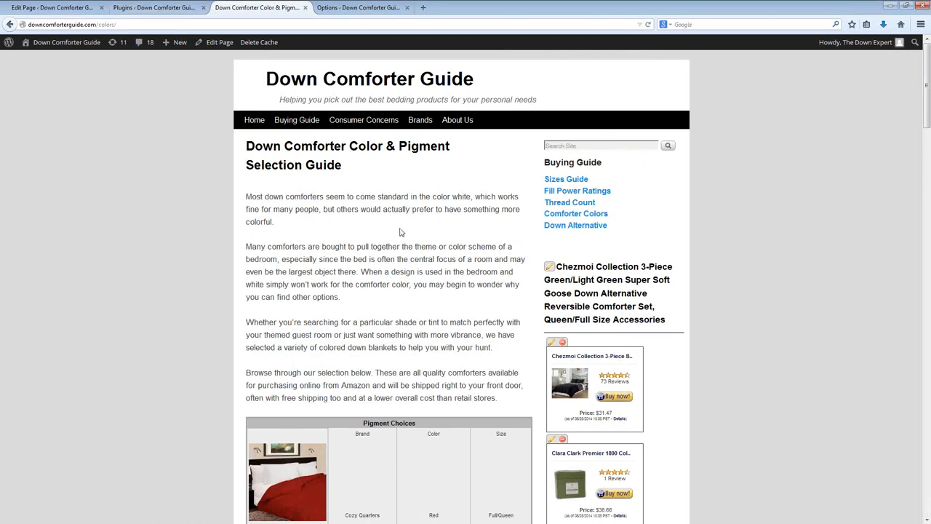
scroll(399, 232, "down", 2)
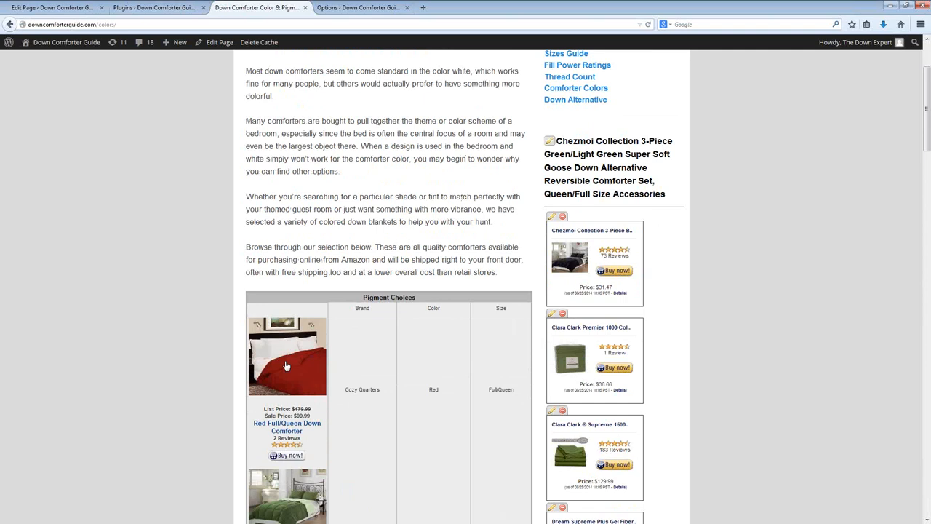
- Deactivate the plugin compatibility add-on for Azon Stock Checker in the installed plugins list
left_click(157, 9)
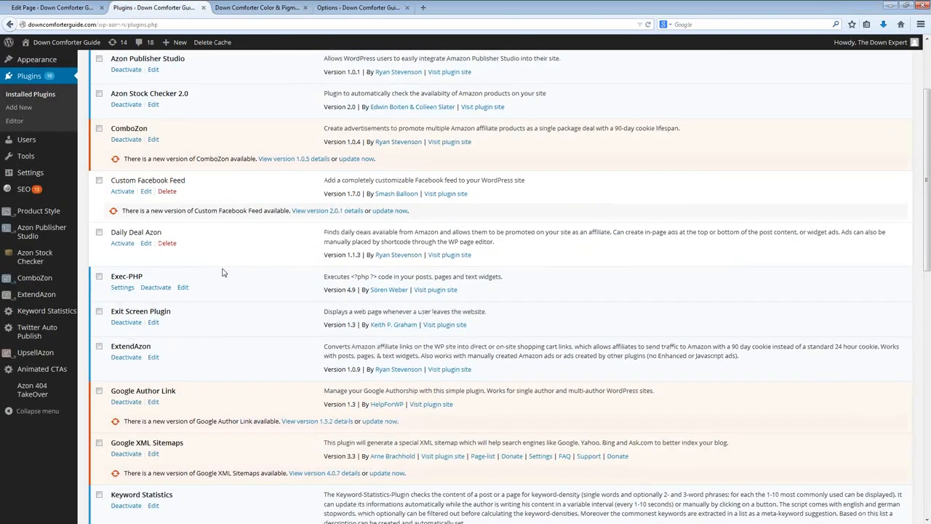
scroll(223, 272, "down", 4)
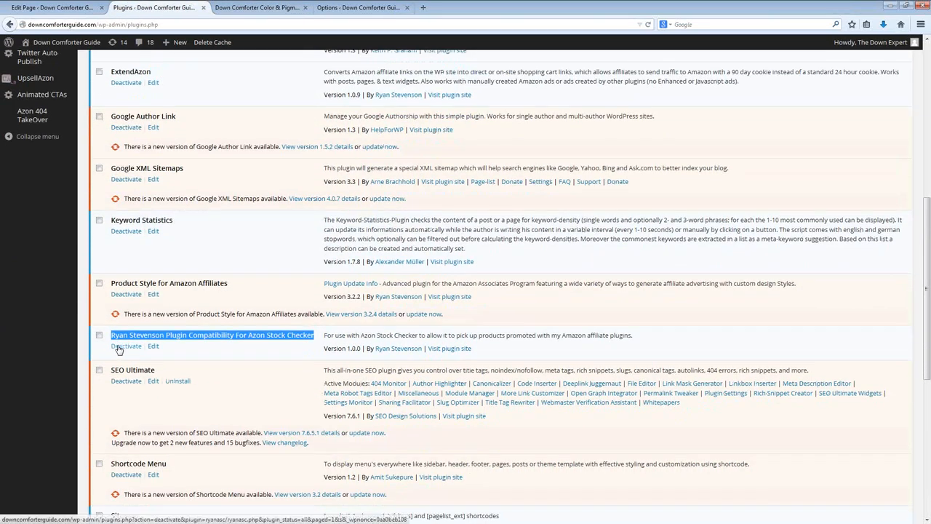
left_click(120, 347)
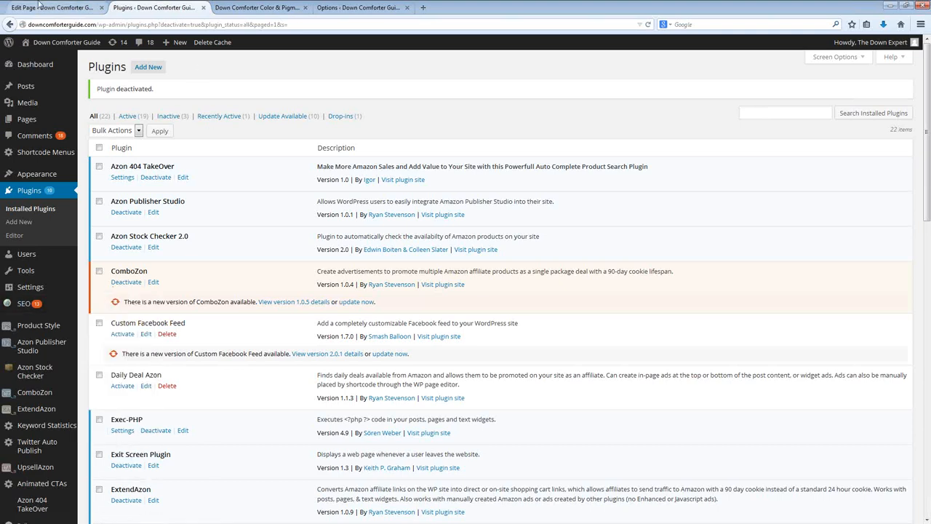
- Examine the rasc_url custom fields and their Amazon product links on the Pacific Coast Brand Down Comforters page being edited
left_click(80, 7)
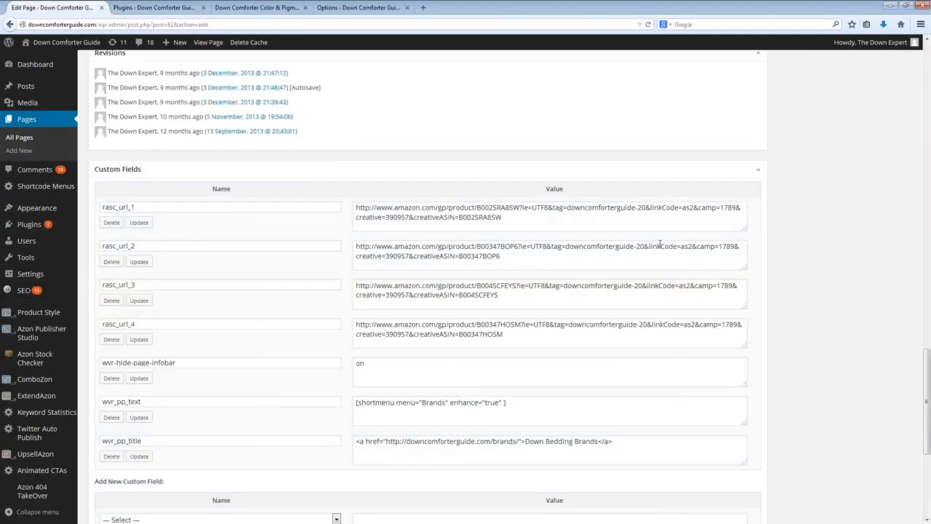
scroll(834, 384, "up", 20)
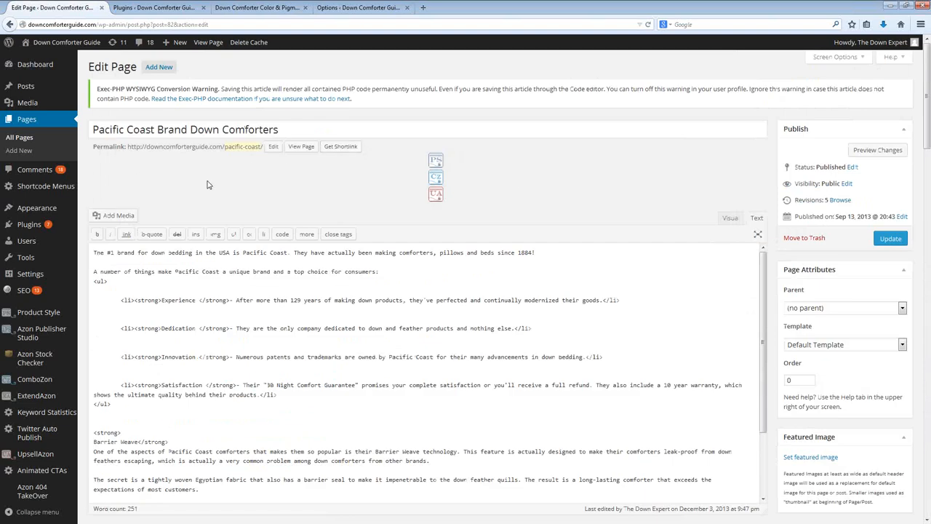
scroll(793, 351, "down", 15)
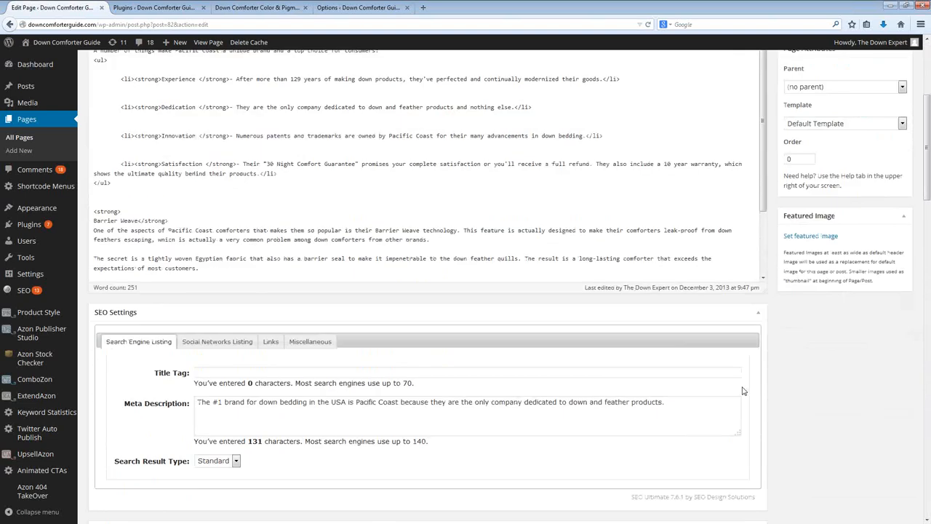
scroll(793, 351, "down", 12)
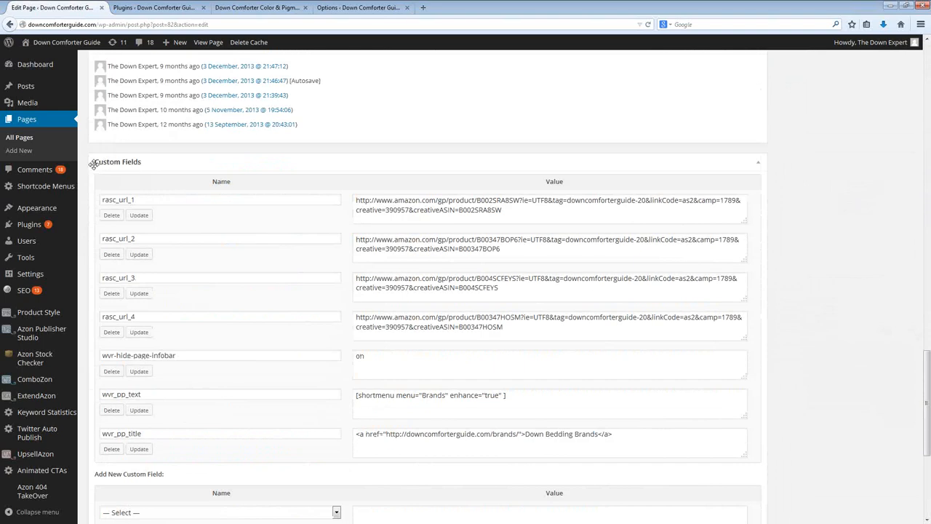
left_click_drag(139, 199, 116, 199)
left_click(121, 199)
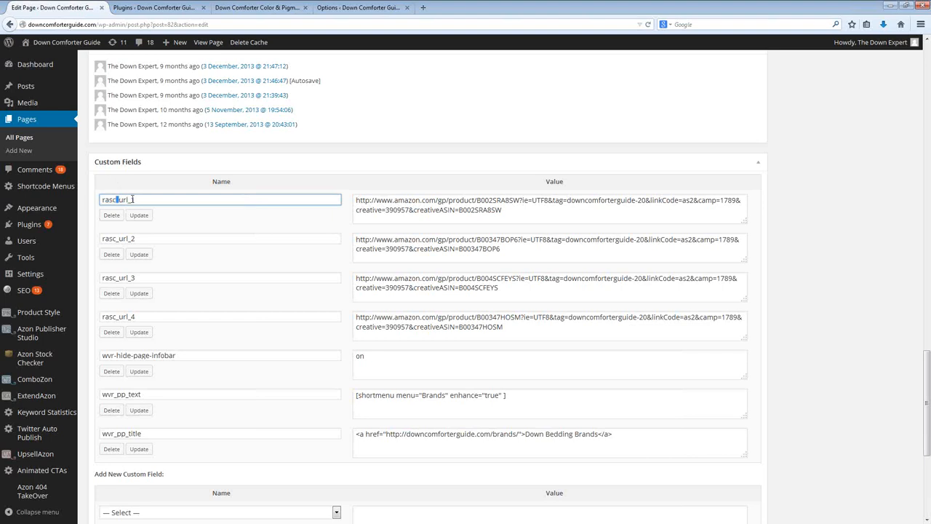
left_click_drag(132, 201, 132, 201)
left_click(822, 305)
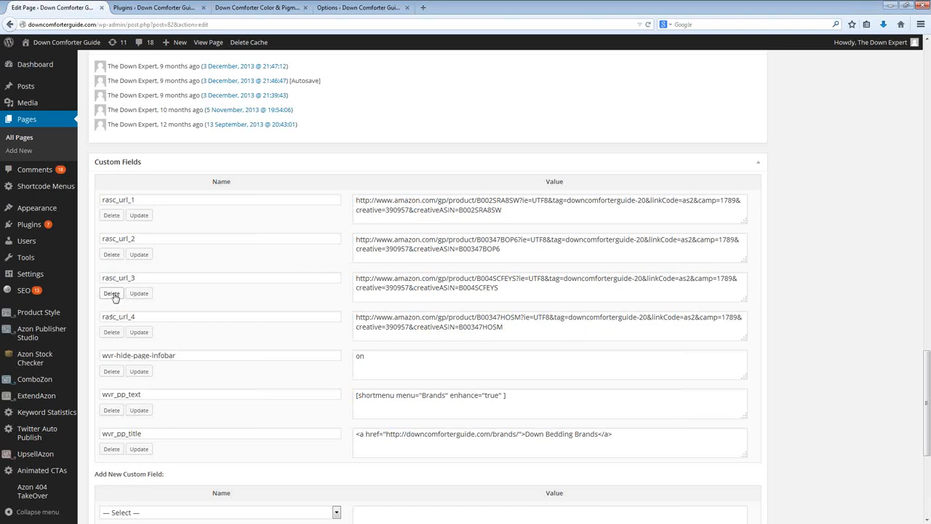
- Switch to the Azon Stock Checker options and open the plugin's Manage page
mouse_move(33, 368)
left_click(360, 8)
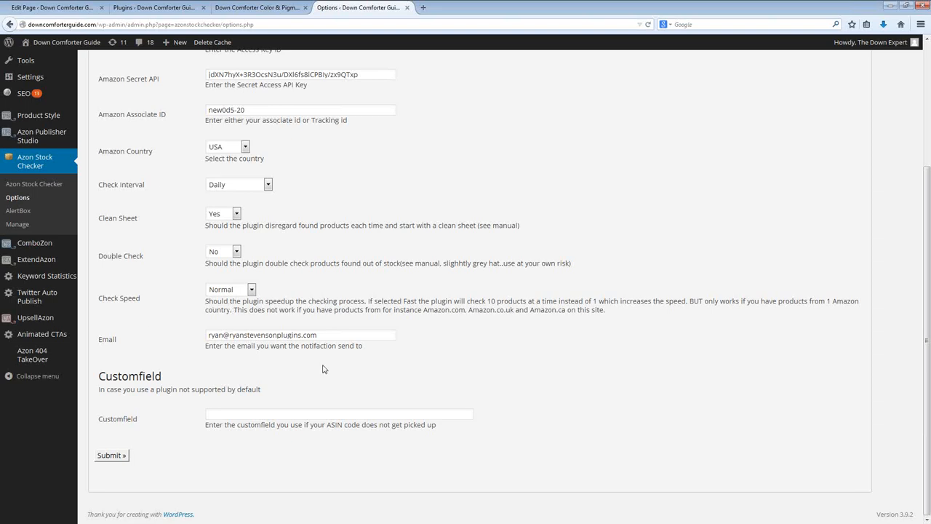
mouse_move(63, 269)
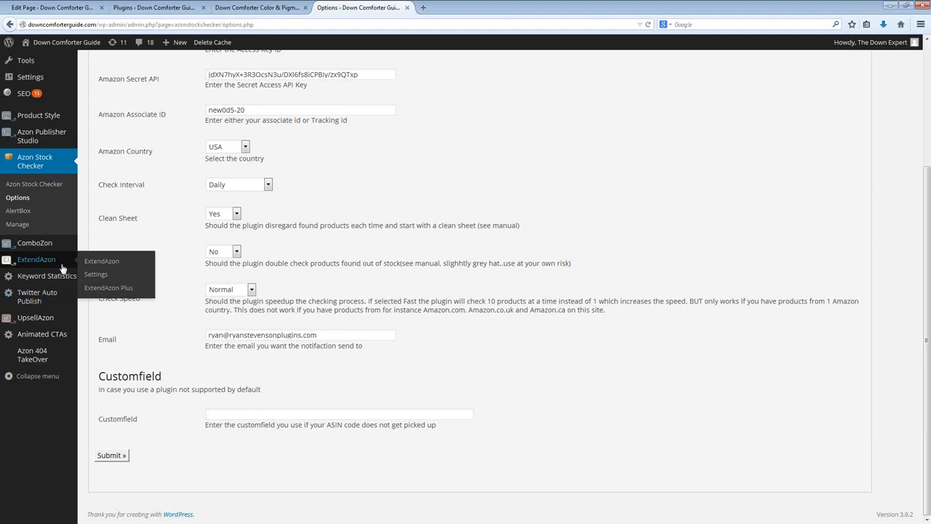
left_click(25, 227)
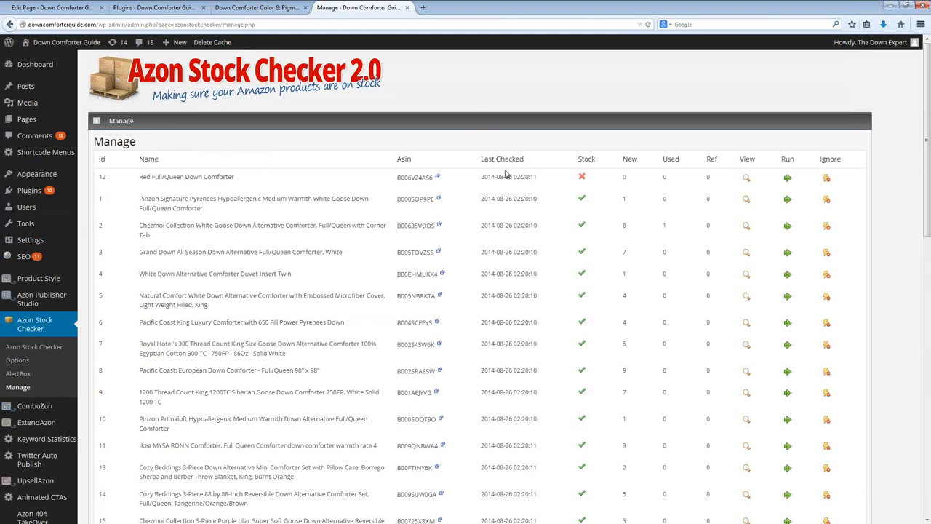
- Look through the managed product list down to the section for running a stock check immediately
scroll(380, 246, "down", 1)
scroll(380, 246, "down", 8)
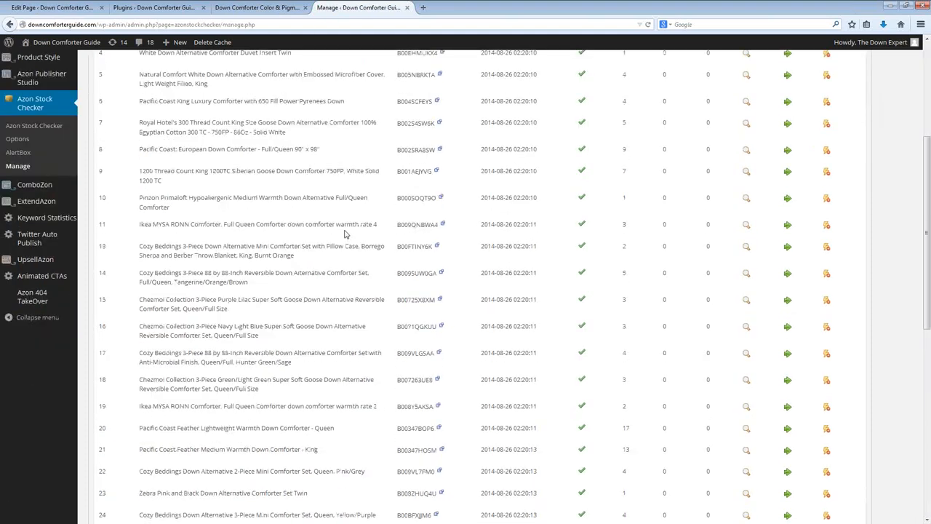
scroll(342, 262, "up", 5)
scroll(311, 281, "up", 5)
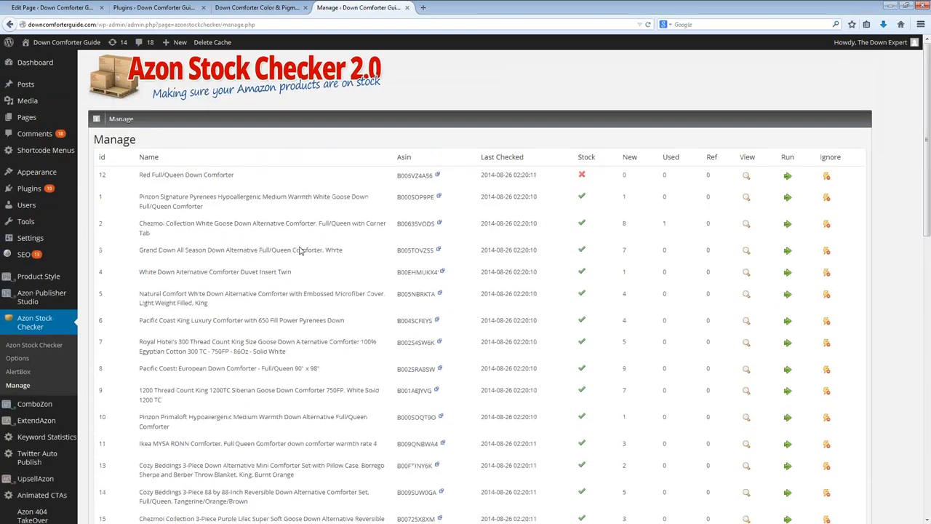
scroll(294, 265, "down", 6)
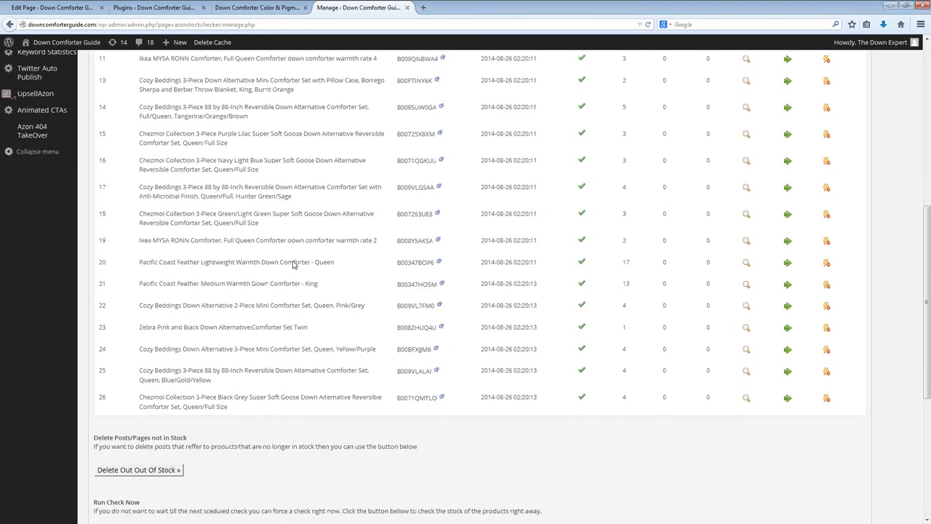
scroll(290, 263, "down", 4)
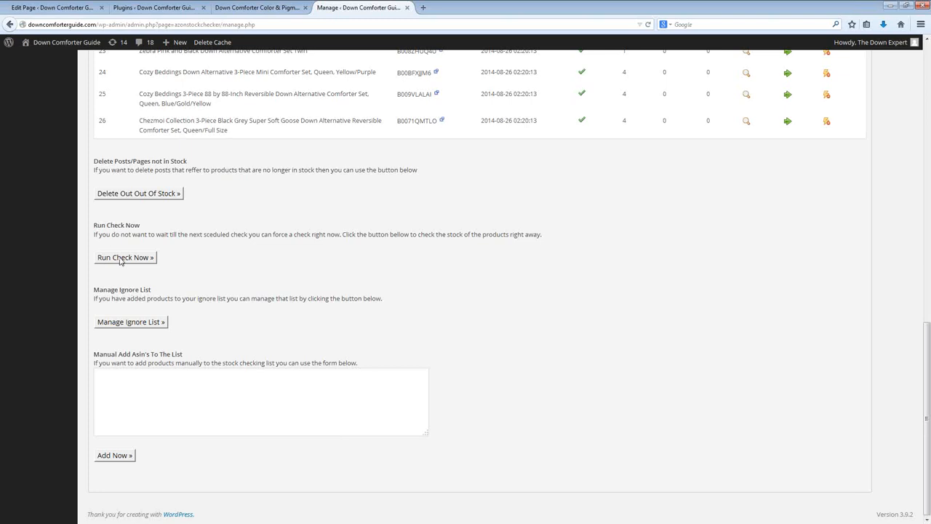
- Examine the Stock status and New values of the products in the managed list
scroll(320, 327, "up", 10)
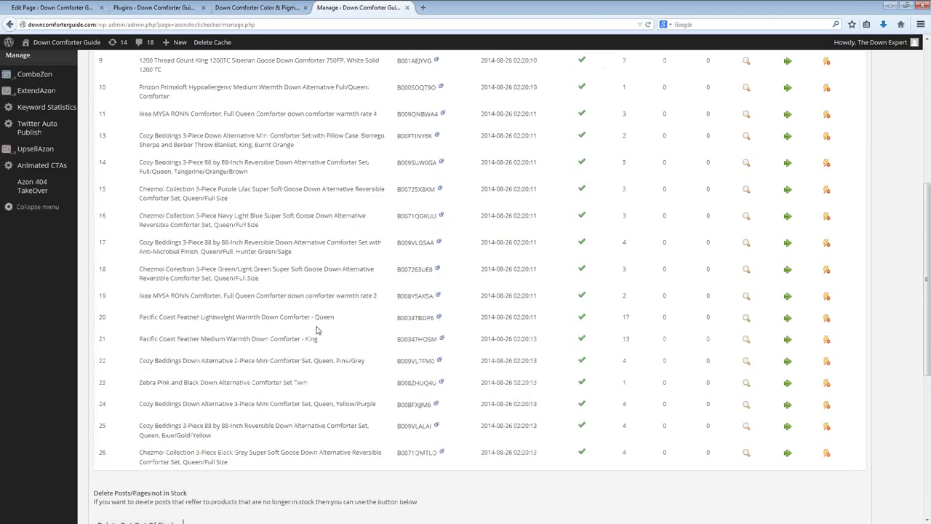
scroll(317, 331, "up", 1)
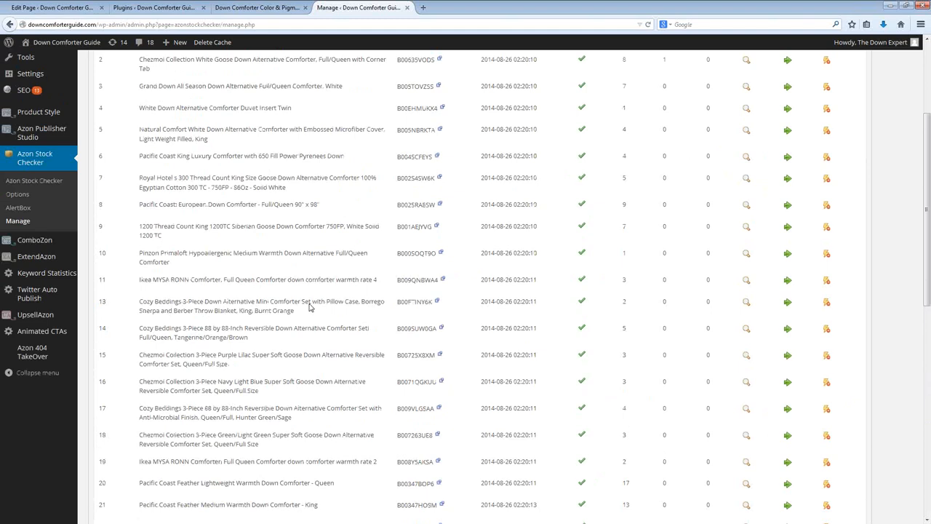
scroll(333, 312, "up", 4)
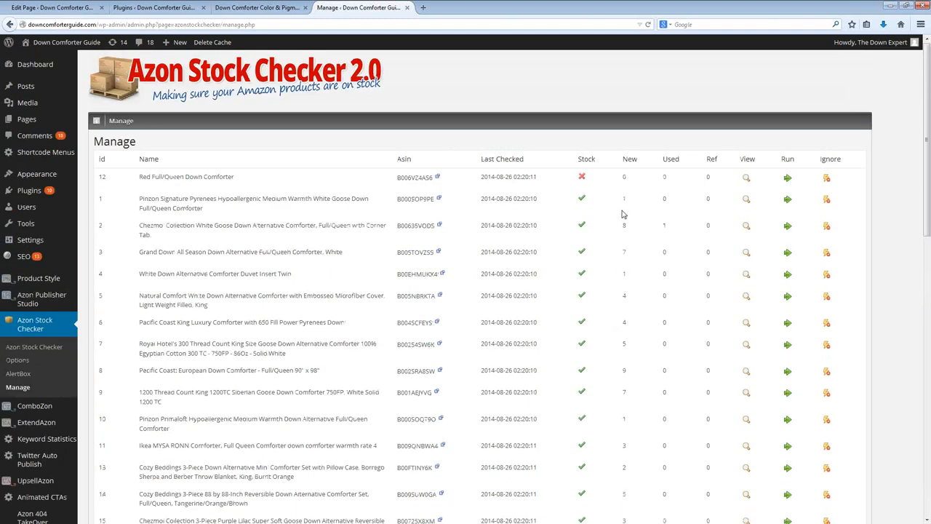
scroll(631, 349, "down", 3)
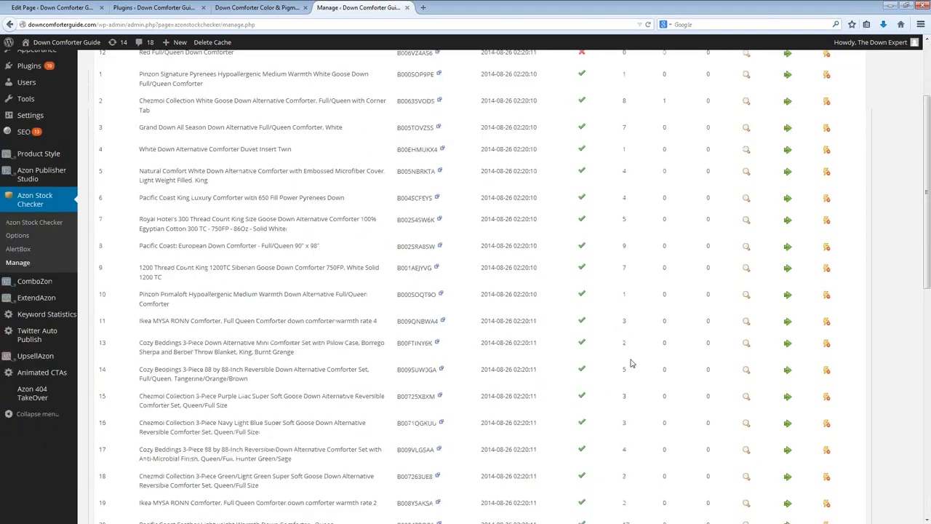
scroll(625, 388, "down", 10)
scroll(619, 277, "up", 5)
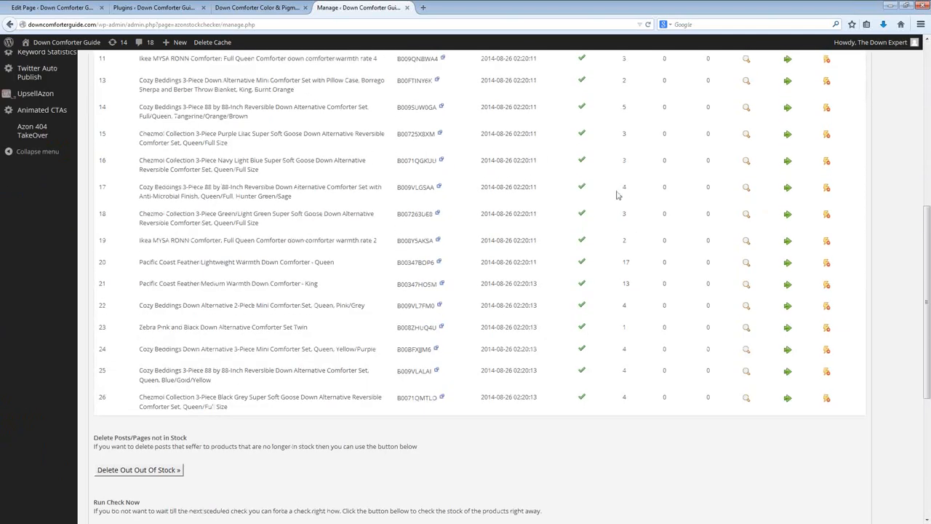
scroll(633, 285, "up", 1)
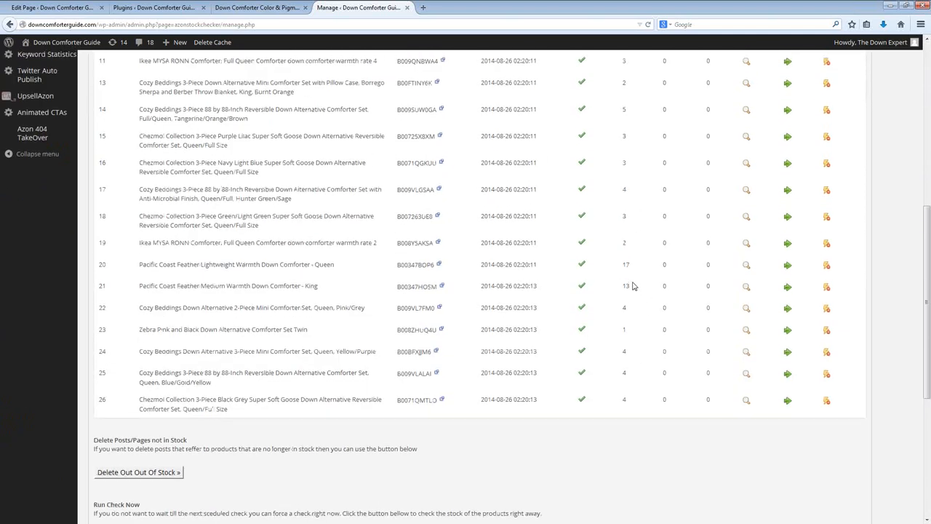
- Open the details of the Pinzon Signature Pyrenees comforter from the managed list and examine its out of stock alert and related product ASINs
scroll(633, 287, "up", 10)
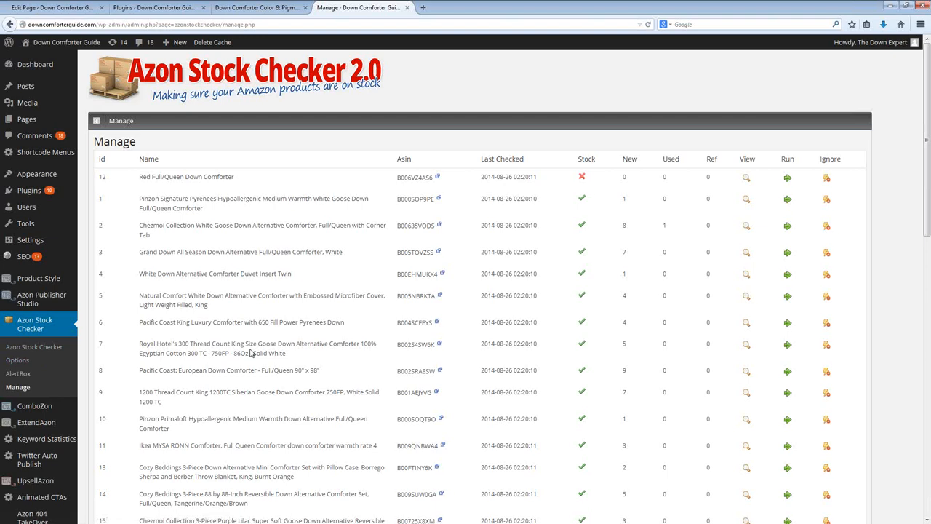
scroll(249, 353, "down", 5)
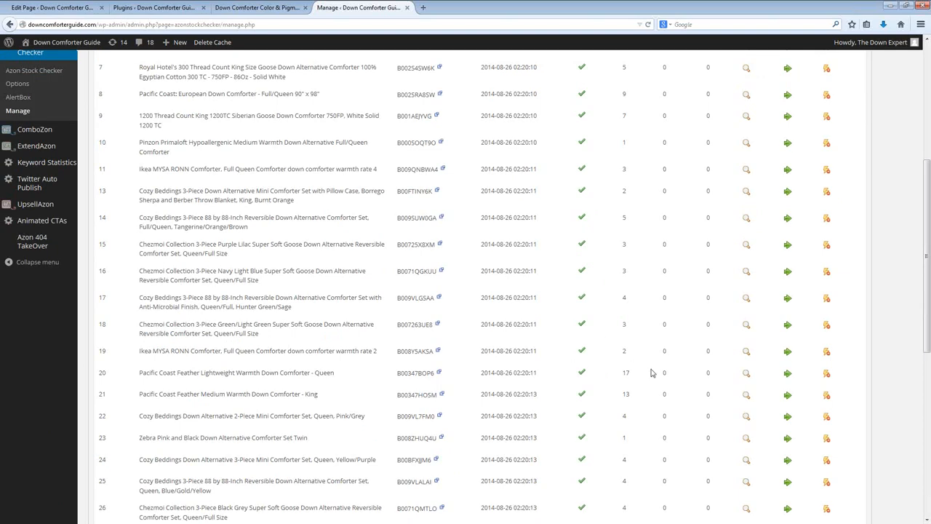
scroll(653, 367, "up", 5)
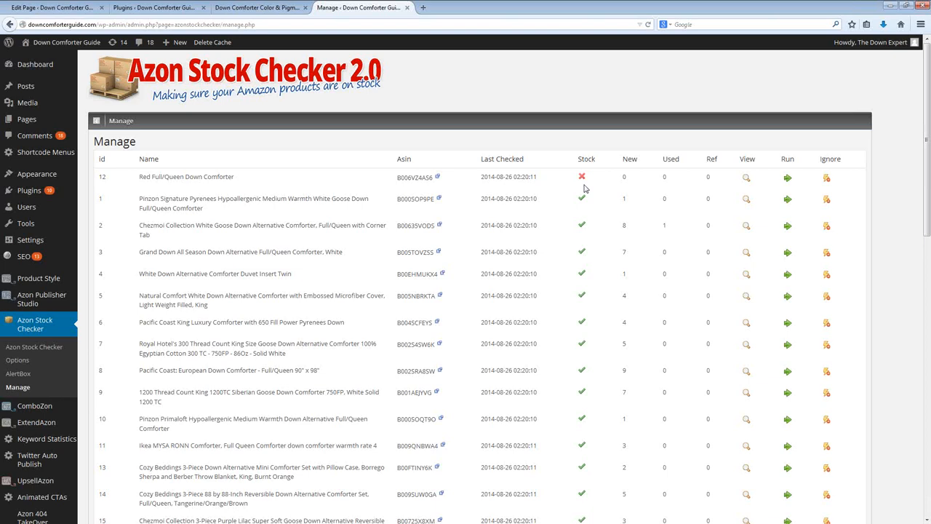
left_click(746, 200)
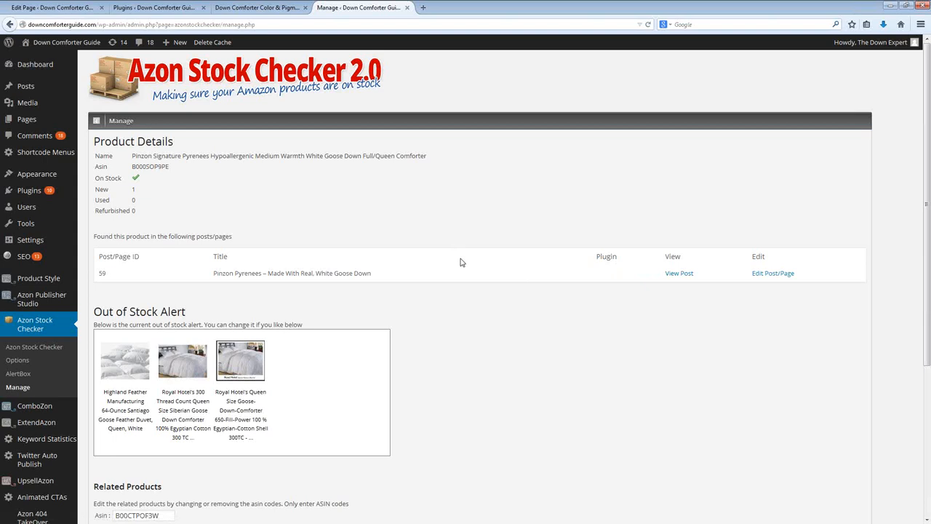
scroll(455, 269, "down", 3)
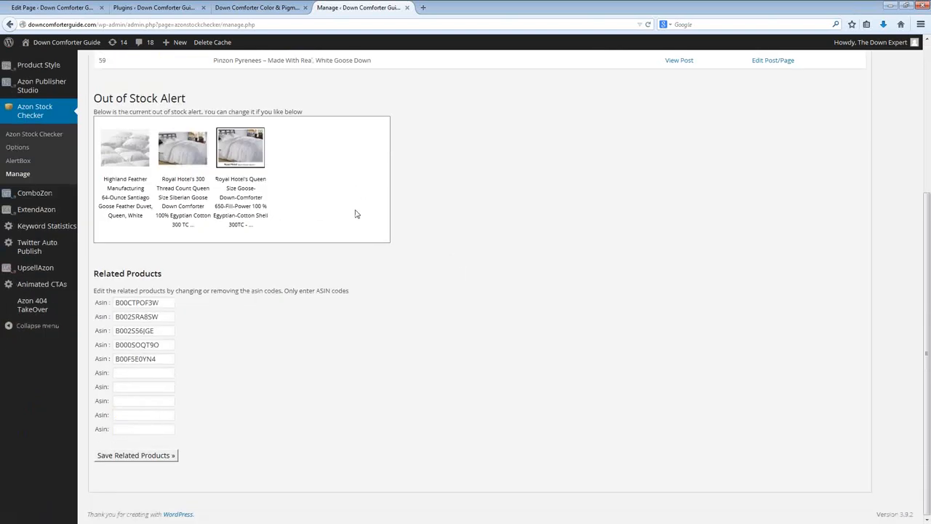
scroll(327, 214, "up", 2)
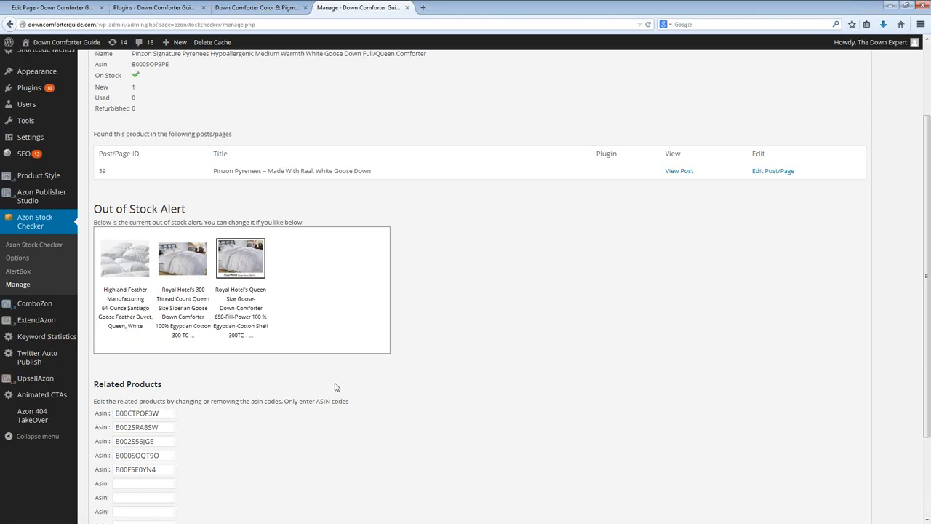
scroll(288, 391, "down", 1)
scroll(288, 391, "down", 2)
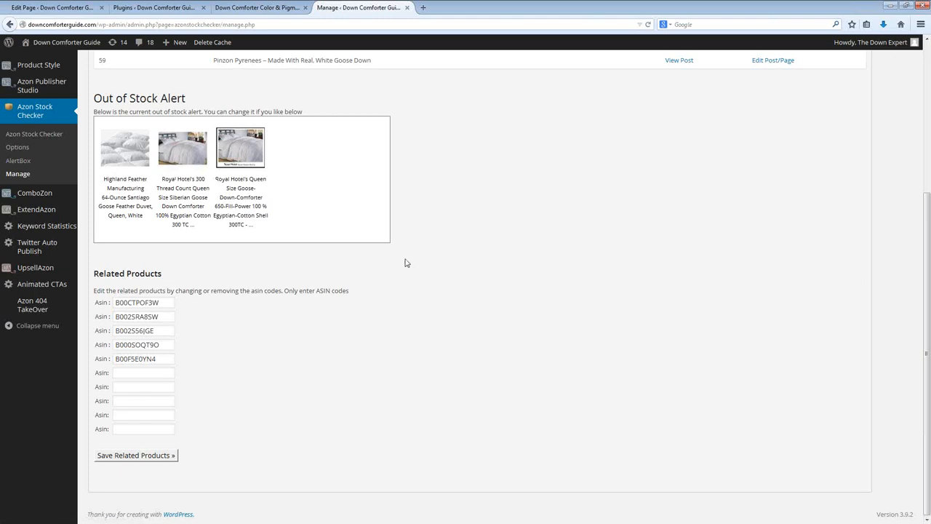
scroll(403, 262, "up", 3)
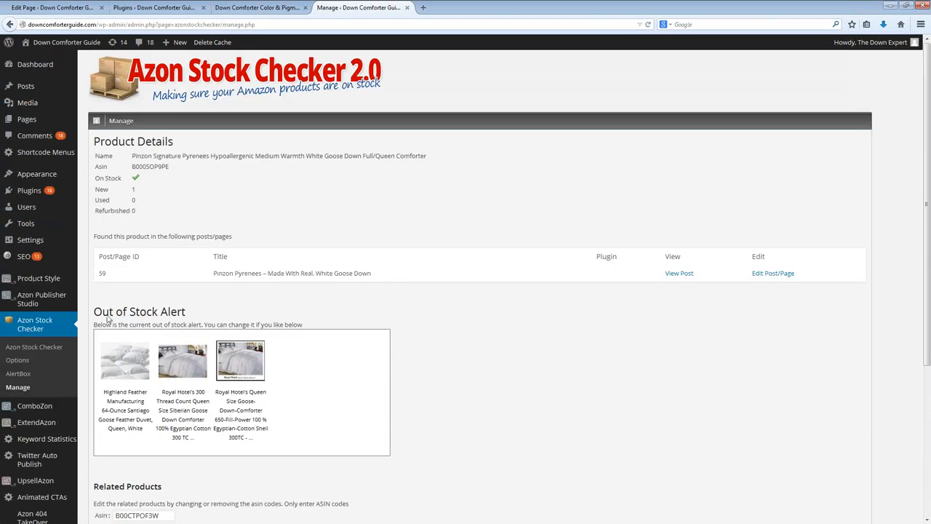
- Open the details of the Red Full/Queen Down Comforter from the managed list and examine its stock status, alert preview and related ASIN
left_click(17, 388)
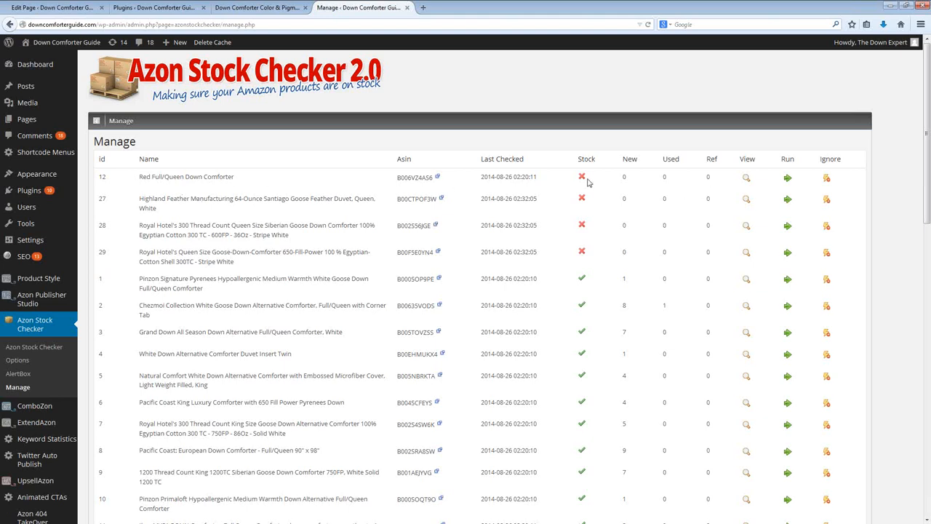
left_click(746, 180)
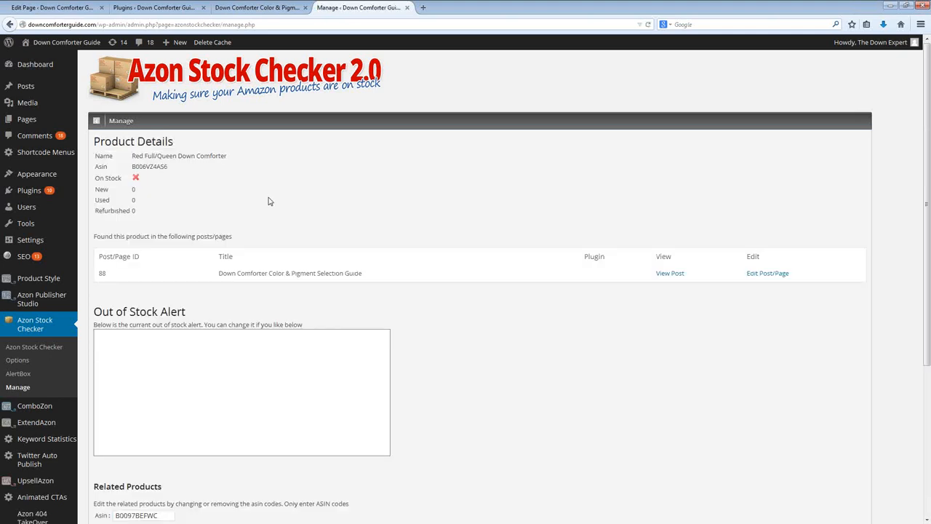
scroll(268, 201, "down", 3)
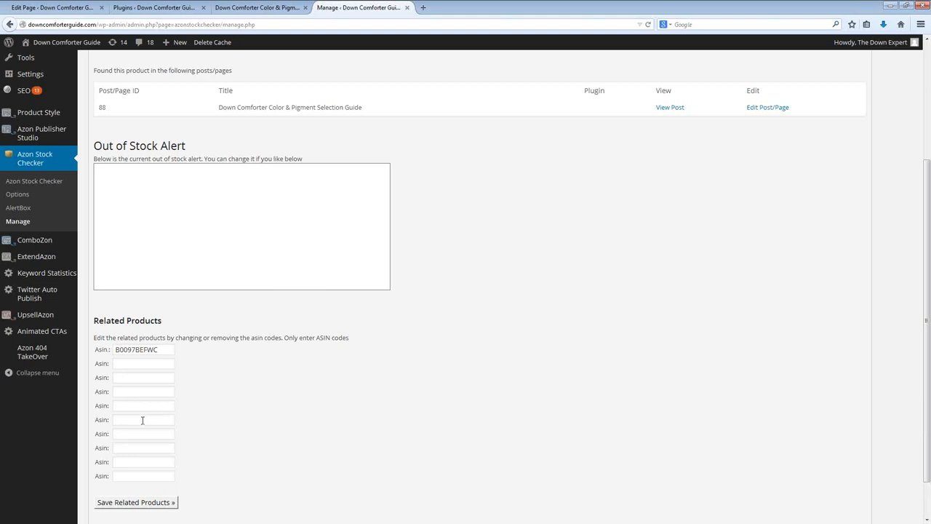
scroll(392, 425, "up", 4)
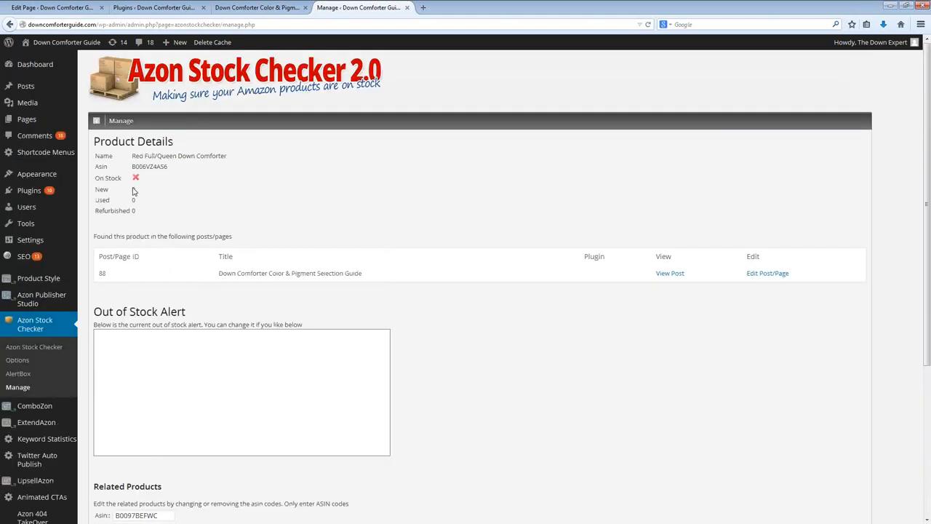
scroll(243, 285, "down", 1)
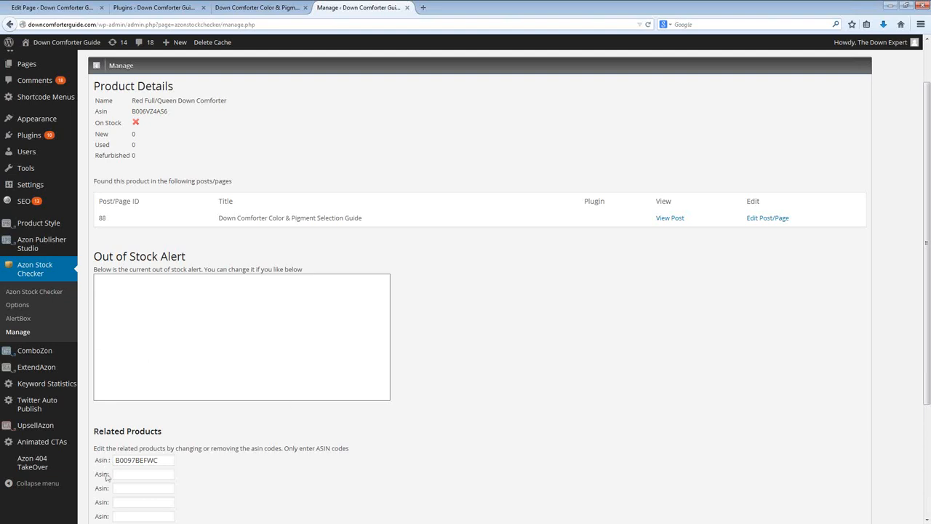
scroll(146, 436, "down", 4)
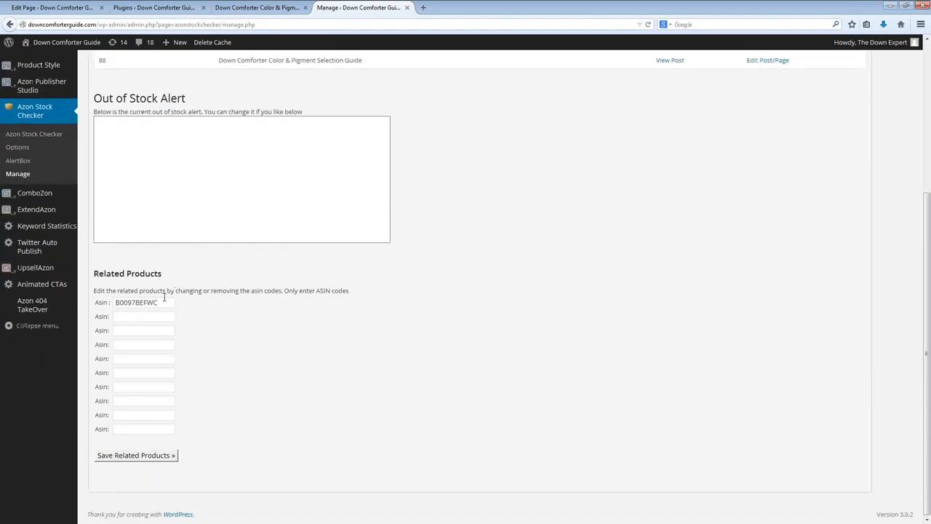
left_click_drag(158, 303, 103, 307)
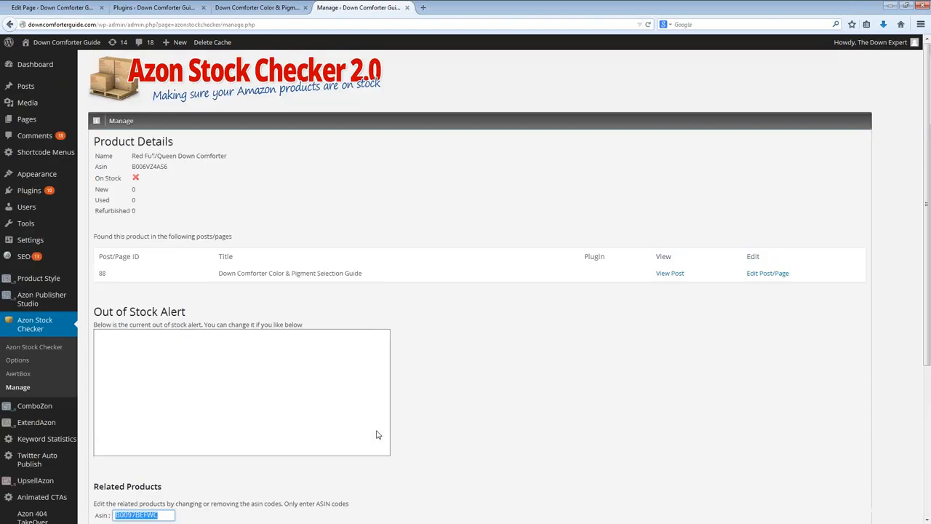
scroll(378, 433, "up", 5)
scroll(446, 409, "down", 3)
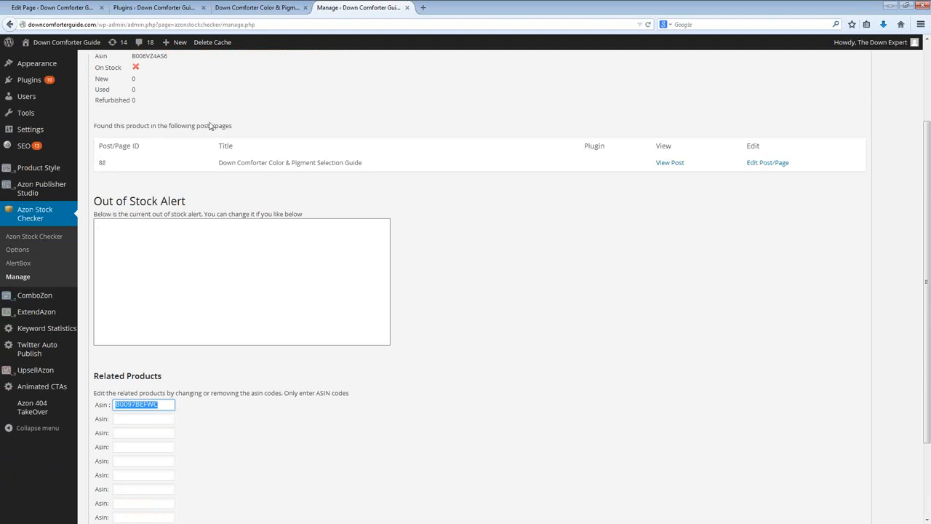
scroll(210, 124, "up", 3)
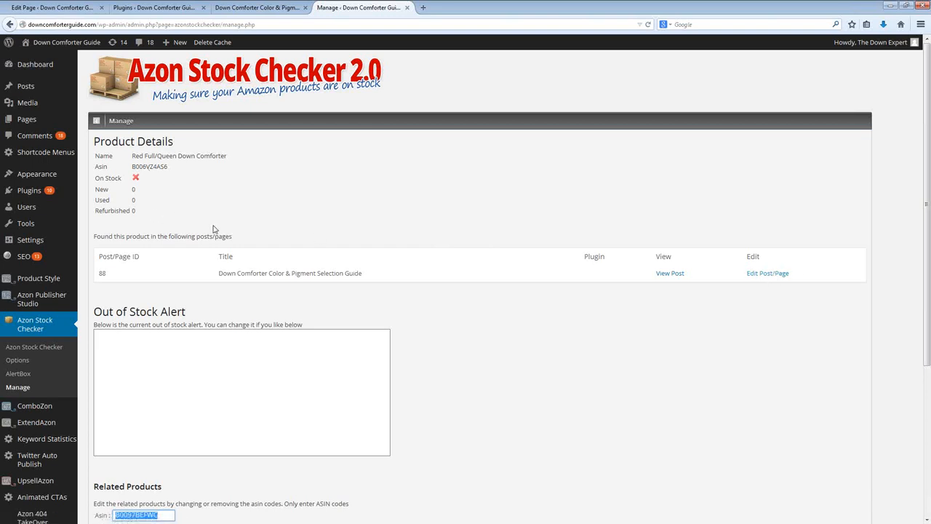
- Run an individual stock check on the Red Full/Queen Down Comforter from the managed list and reopen its product details
left_click(19, 392)
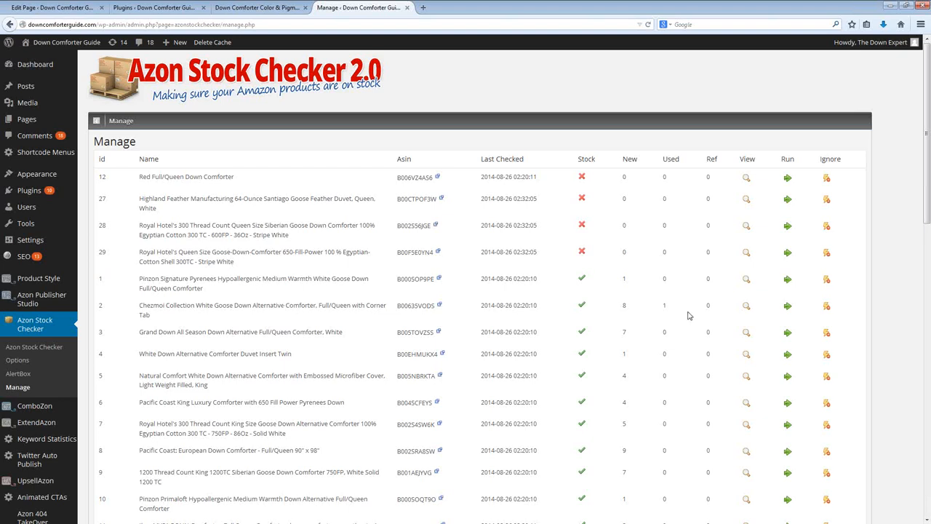
scroll(672, 295, "down", 10)
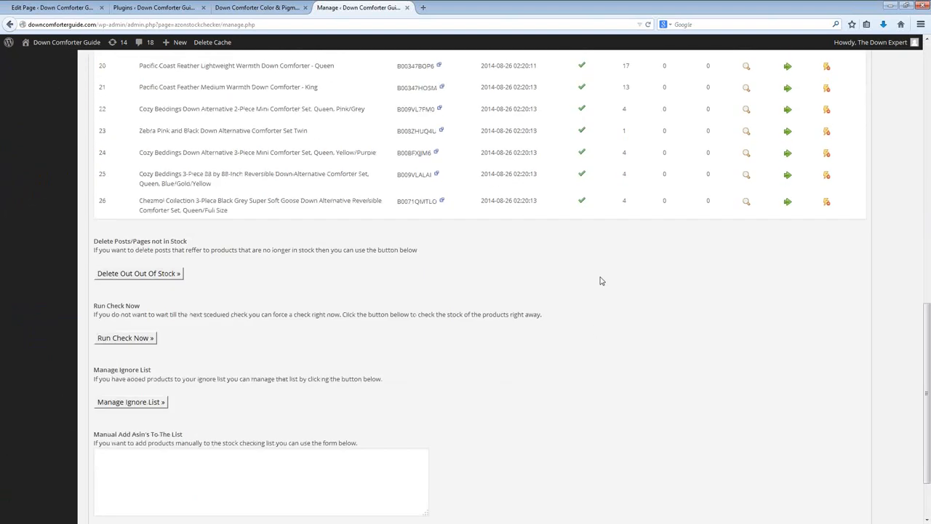
scroll(594, 250, "up", 10)
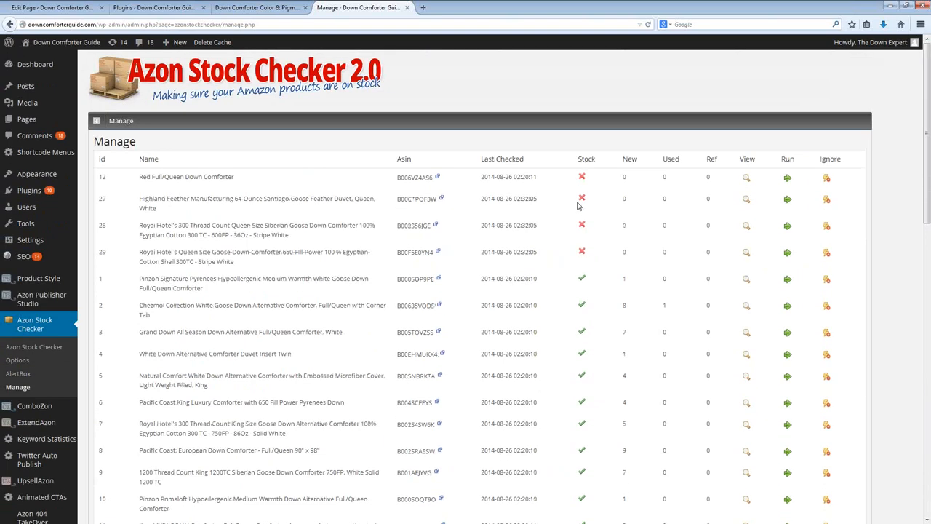
left_click(788, 179)
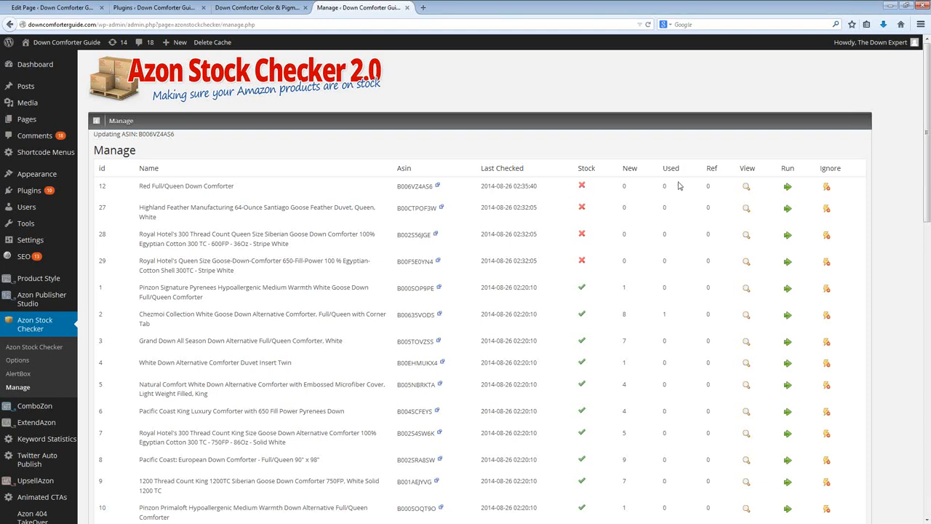
left_click(747, 189)
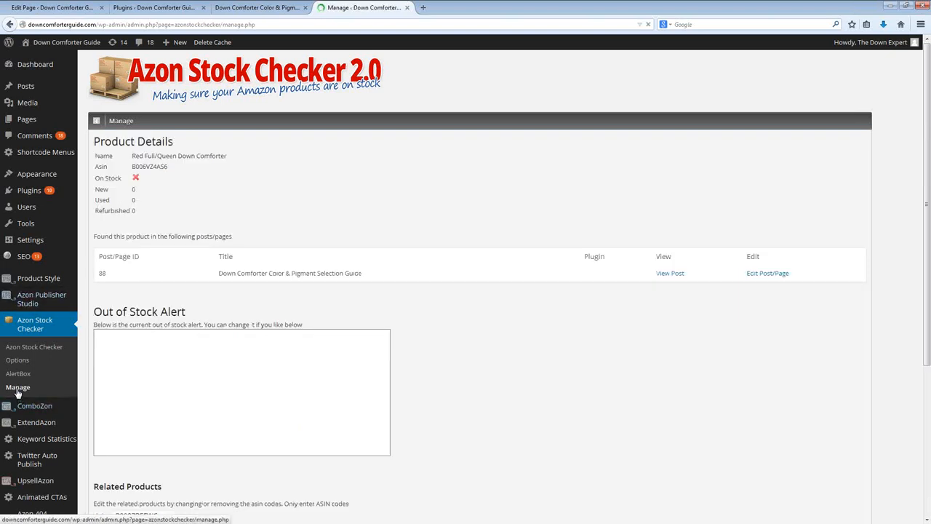
- Return to the managed list and run individual stock checks on products 29, 27 and 28, the Royal Hotel's and Highland Feather items
left_click(18, 390)
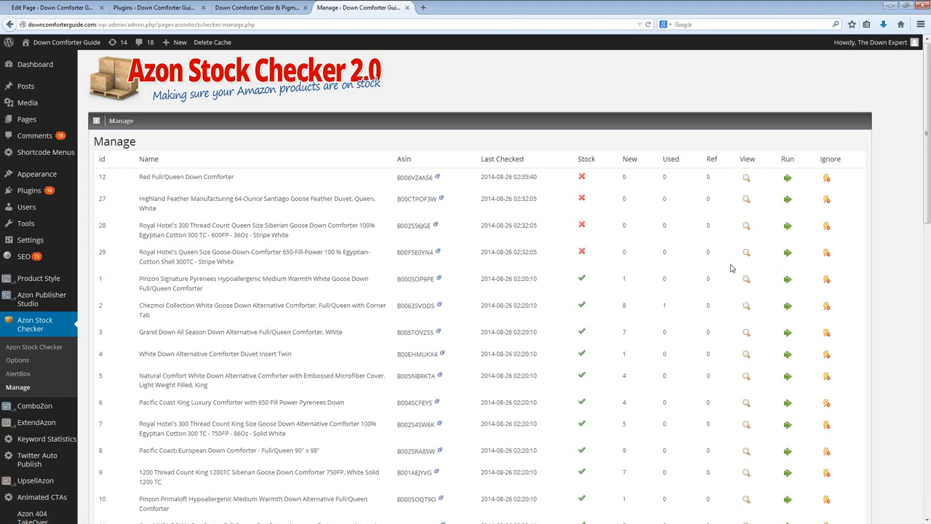
left_click(787, 254)
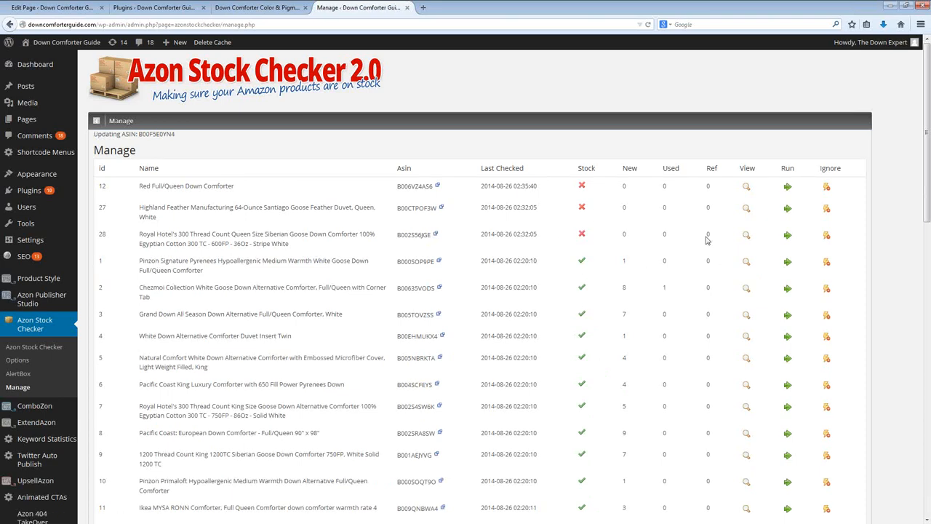
left_click(788, 209)
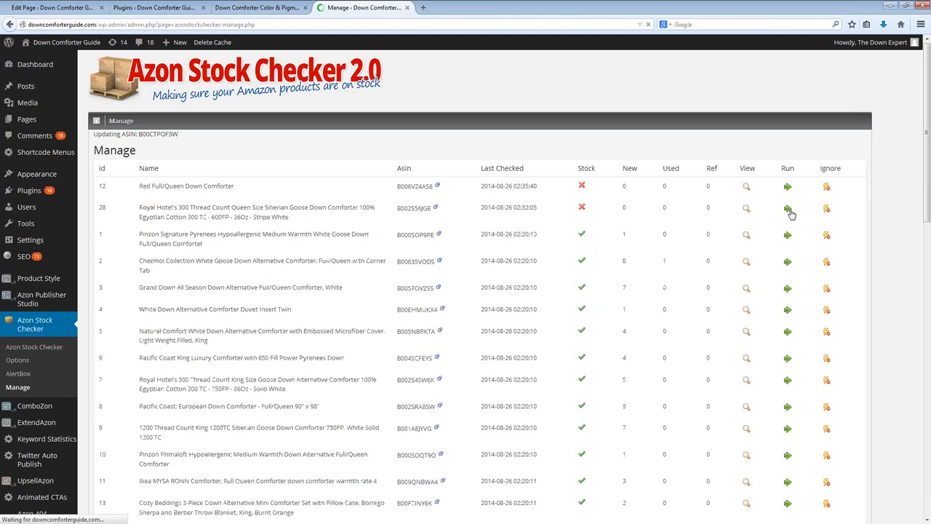
left_click(790, 211)
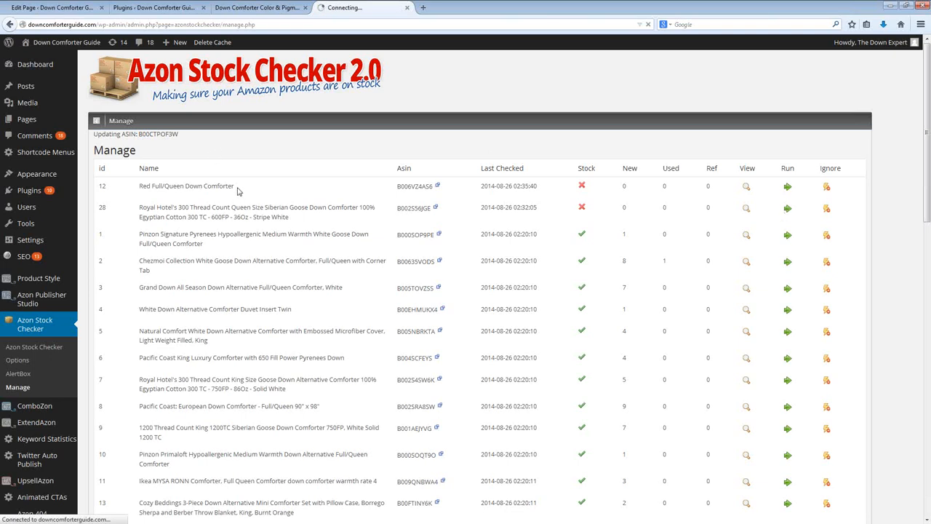
- Examine the stock status of the rechecked products in the managed list and the ignore list and manual ASIN sections below it
left_click_drag(236, 187, 141, 194)
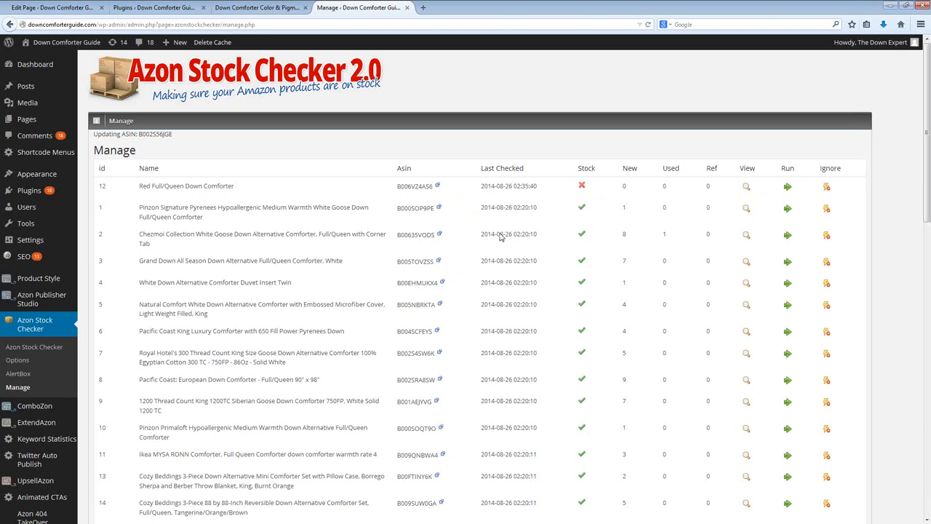
middle_click(265, 298)
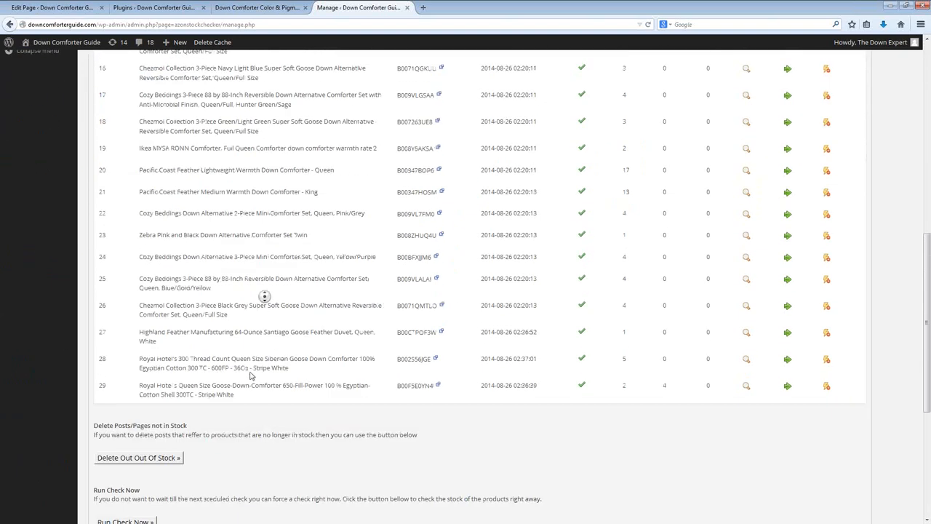
middle_click(250, 356)
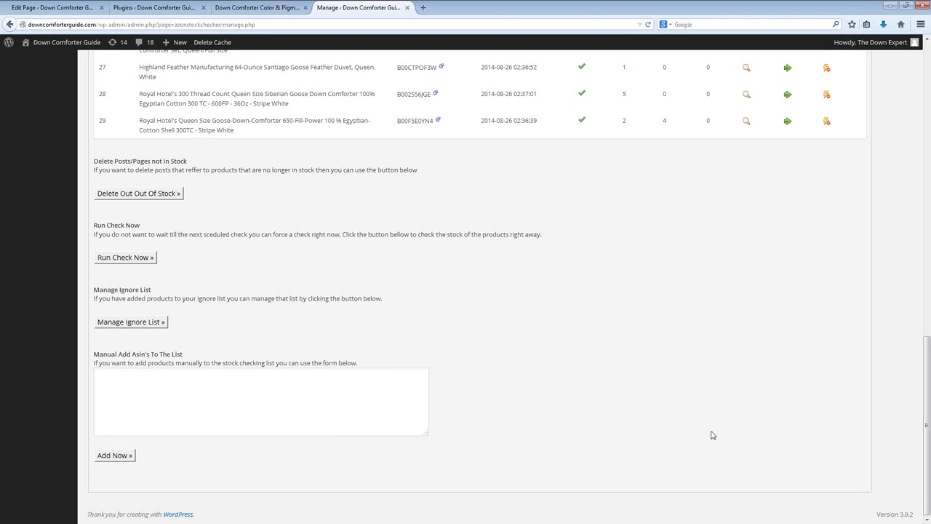
scroll(786, 444, "up", 5)
scroll(786, 443, "up", 3)
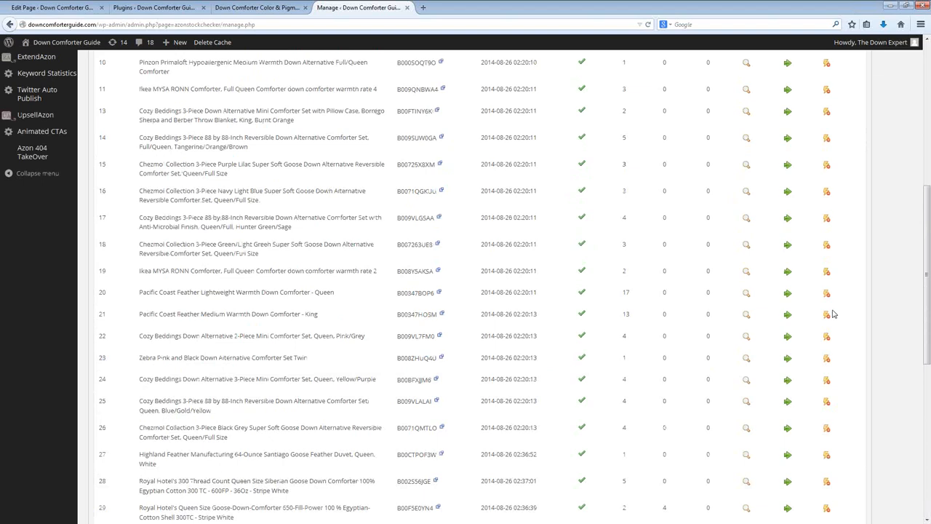
scroll(833, 314, "up", 5)
scroll(829, 291, "up", 2)
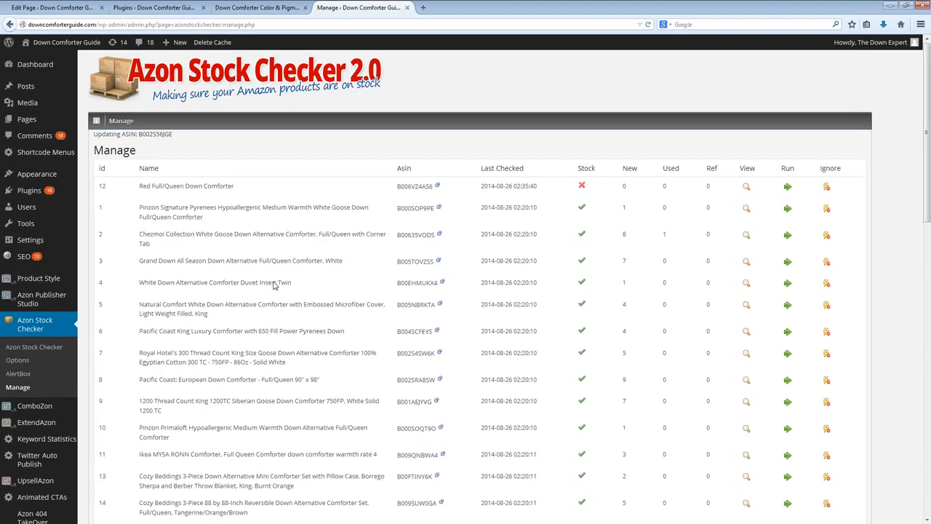
scroll(271, 302, "down", 4)
scroll(271, 302, "down", 6)
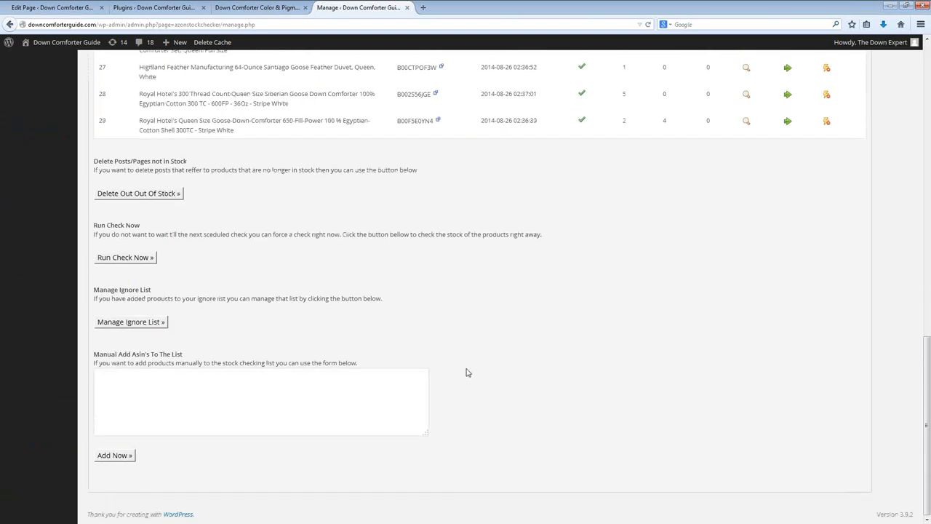
- Open the AlertBox settings of Azon Stock Checker and examine its alert, automation, text, layout and default product options
scroll(480, 423, "up", 8)
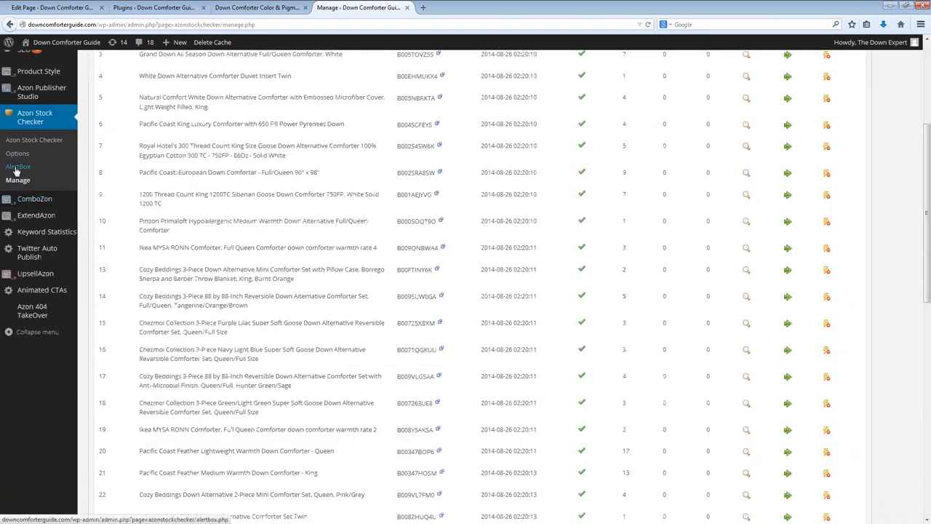
left_click(16, 169)
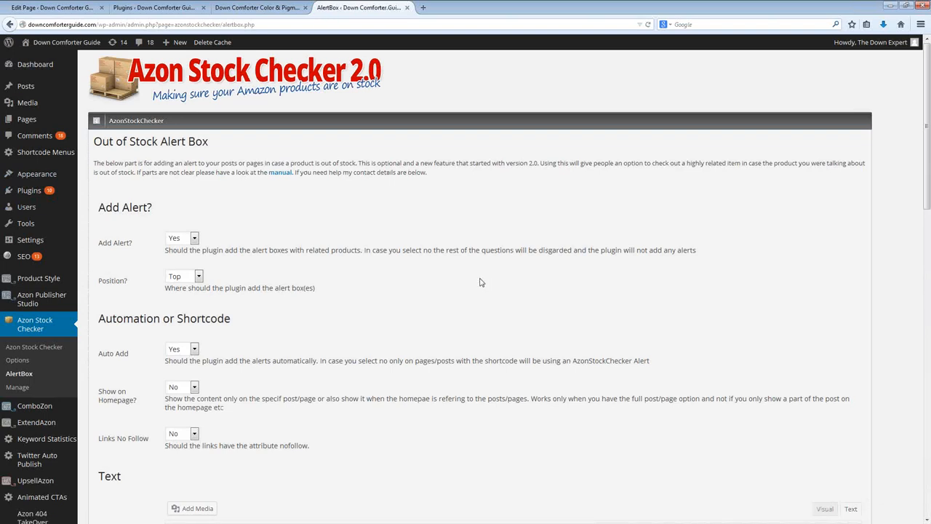
scroll(461, 280, "down", 10)
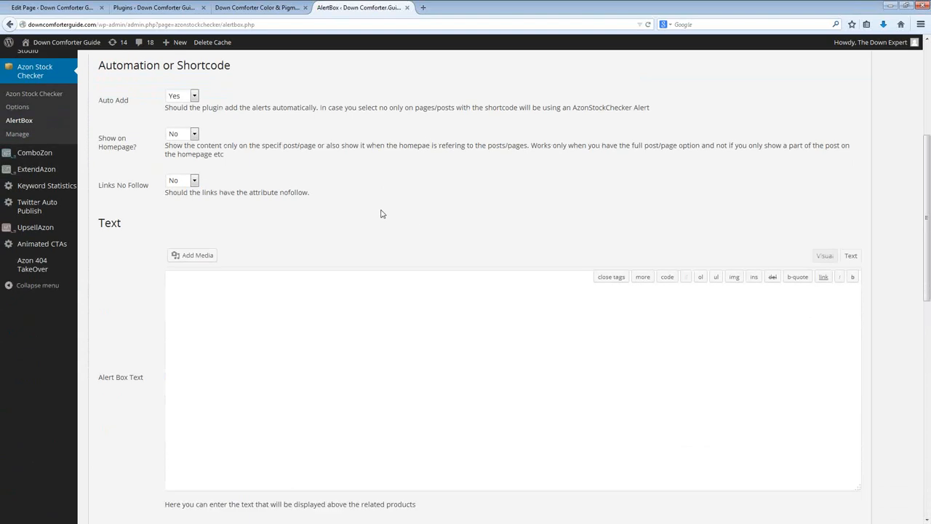
scroll(390, 215, "down", 9)
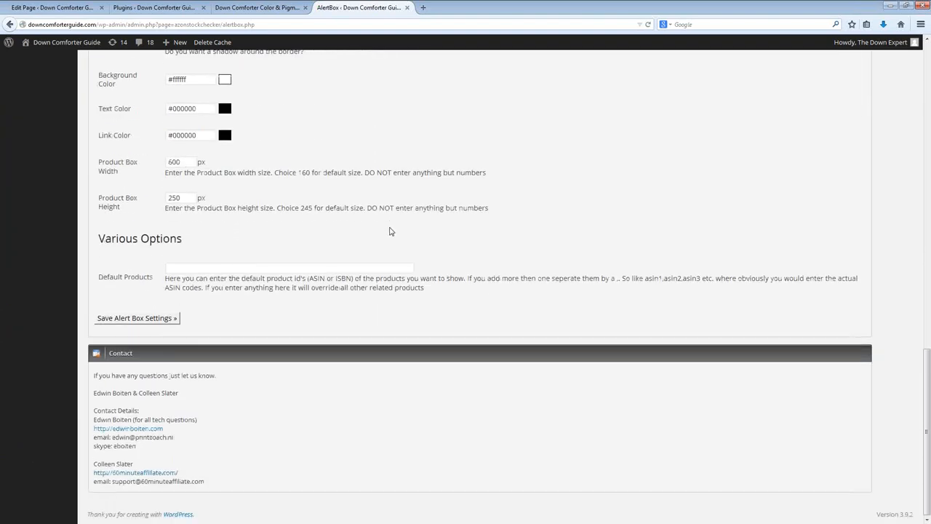
scroll(415, 231, "up", 15)
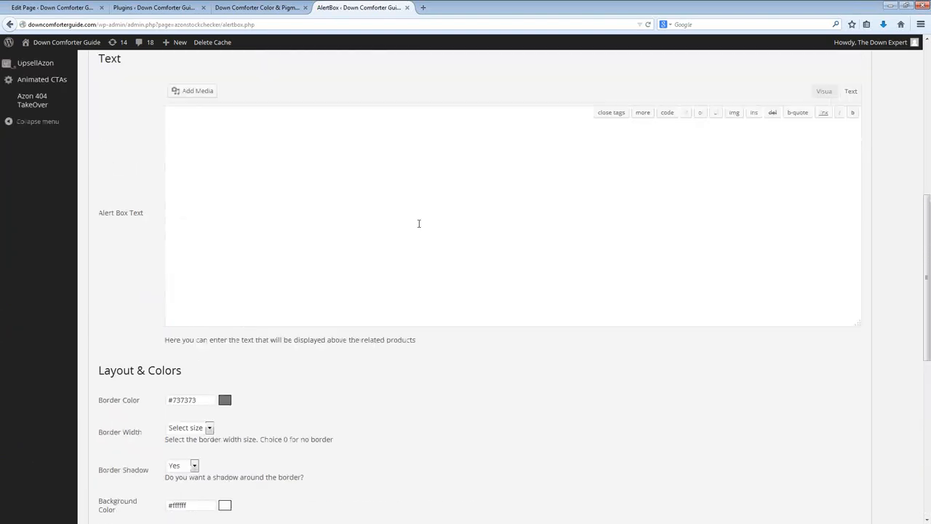
scroll(416, 232, "up", 3)
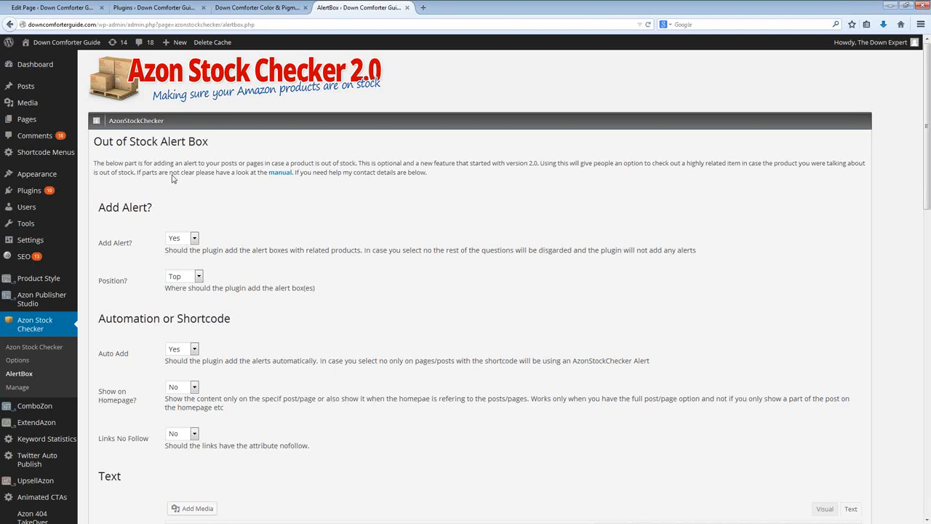
scroll(182, 211, "down", 10)
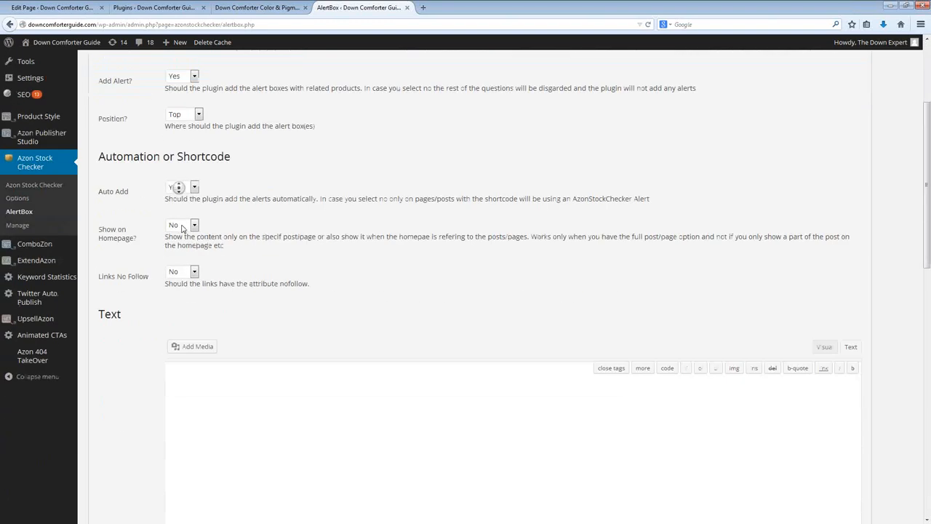
scroll(180, 239, "down", 5)
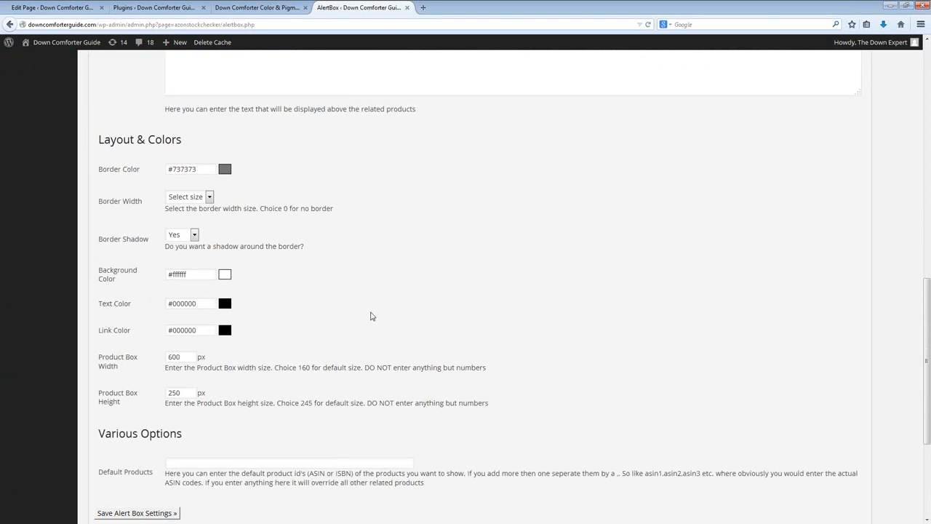
scroll(339, 287, "up", 11)
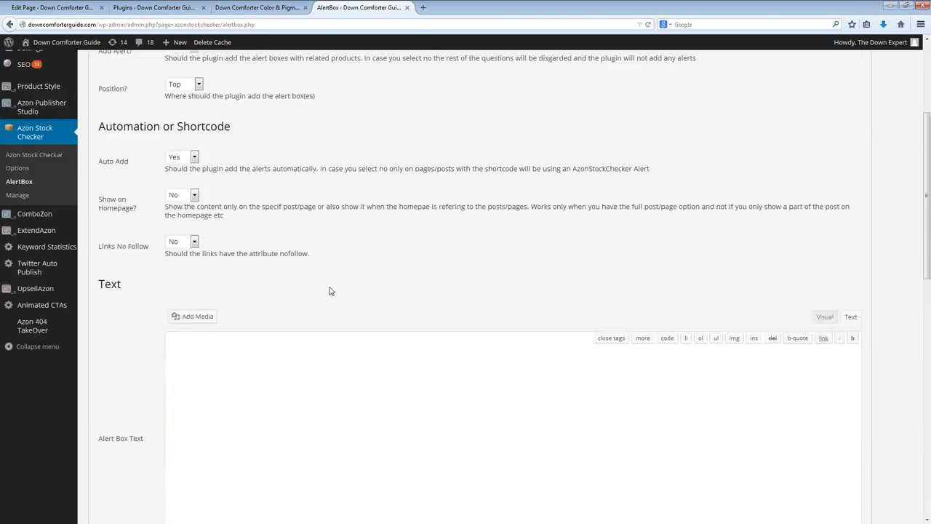
scroll(329, 291, "up", 3)
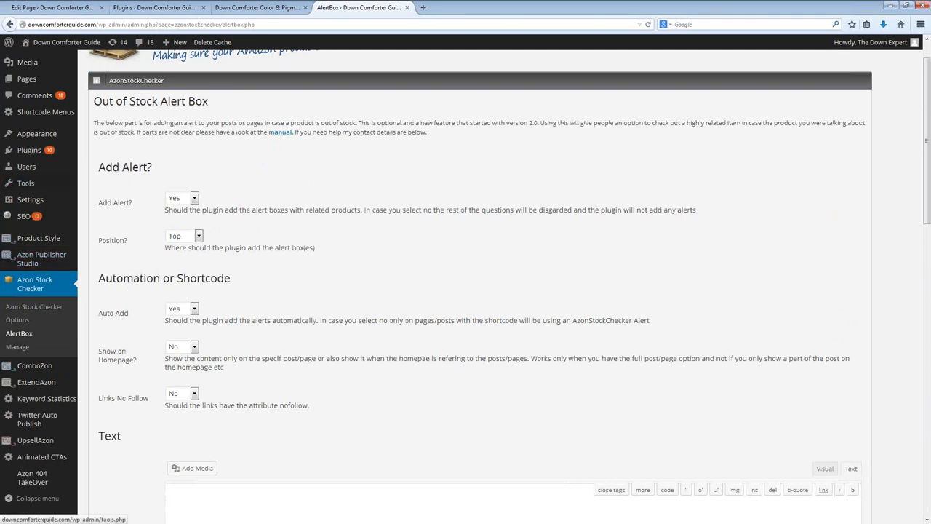
- Examine the choices available for the alert box Position and Auto Add settings without changing them
scroll(29, 218, "down", 1)
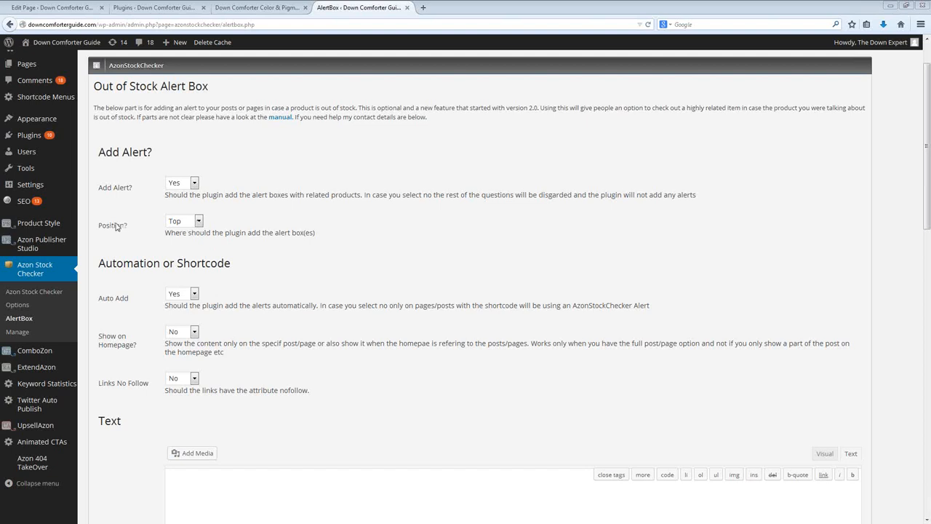
left_click(182, 225)
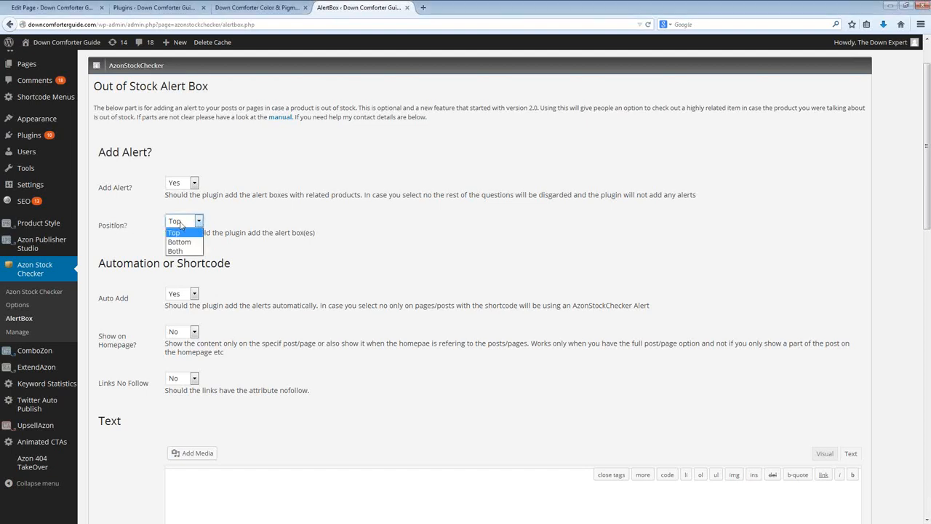
left_click(229, 280)
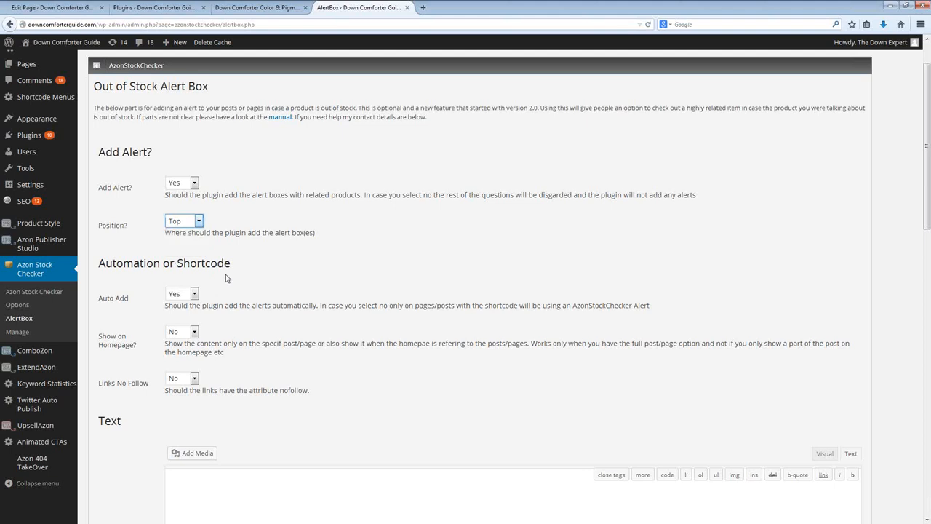
left_click(241, 346)
left_click(197, 295)
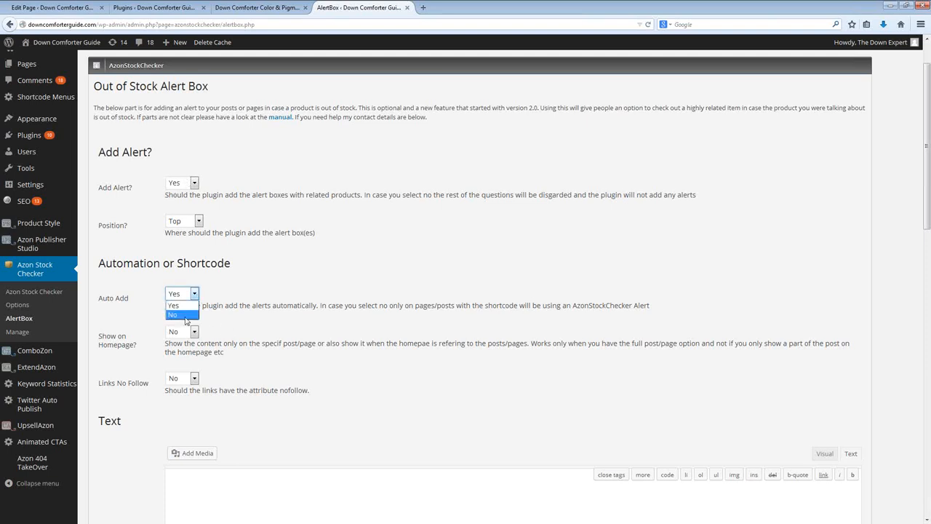
left_click(128, 297)
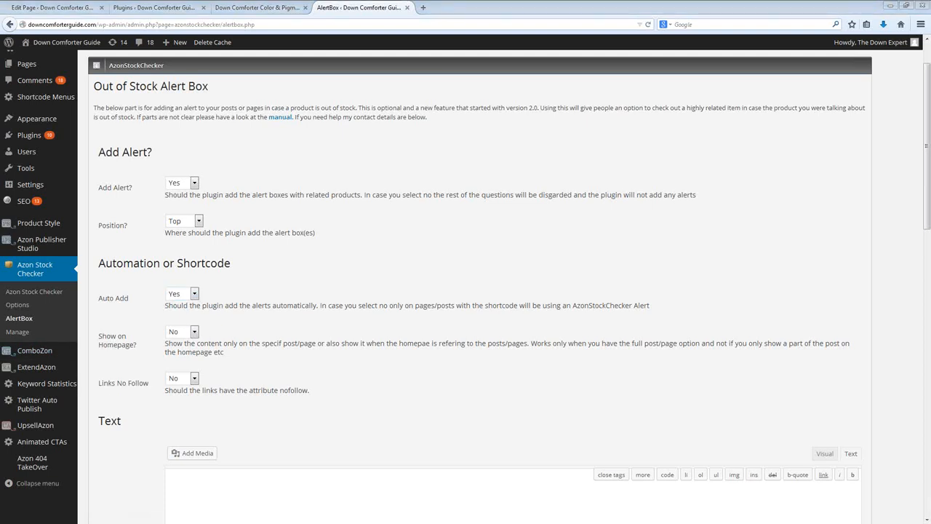
- Write the shortcode [azonstockchecker] in a blank Notepad document, highlight it, and move the Notepad window out of view
left_click_drag(0, 67, 209, 74)
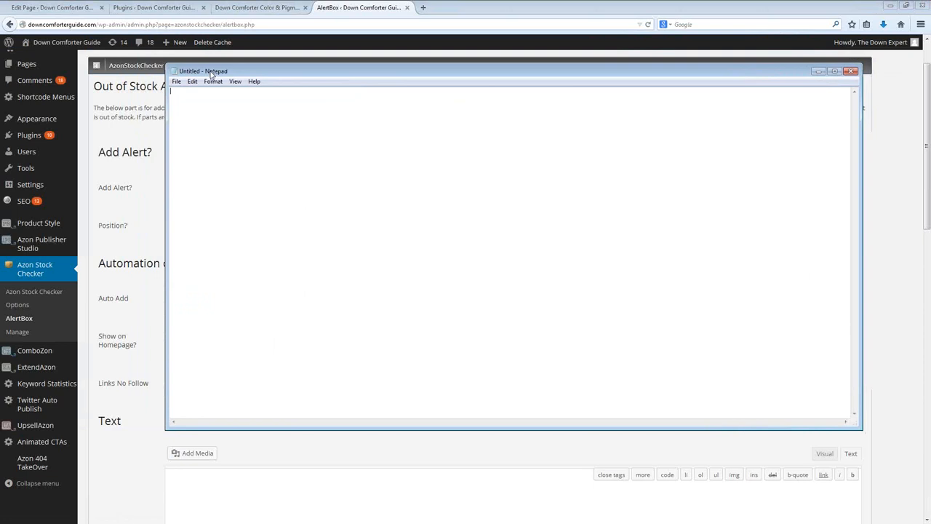
type("[az")
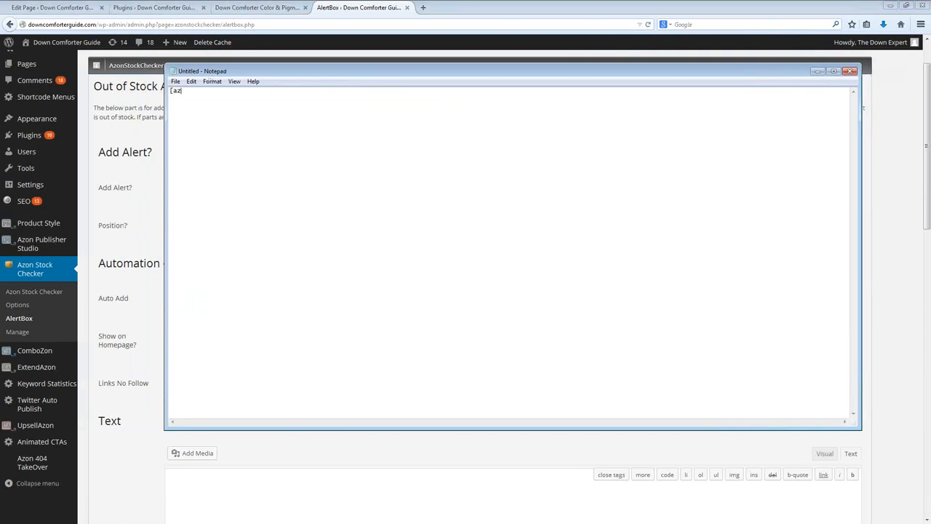
type("onstockchecker]")
key("ctrl+a")
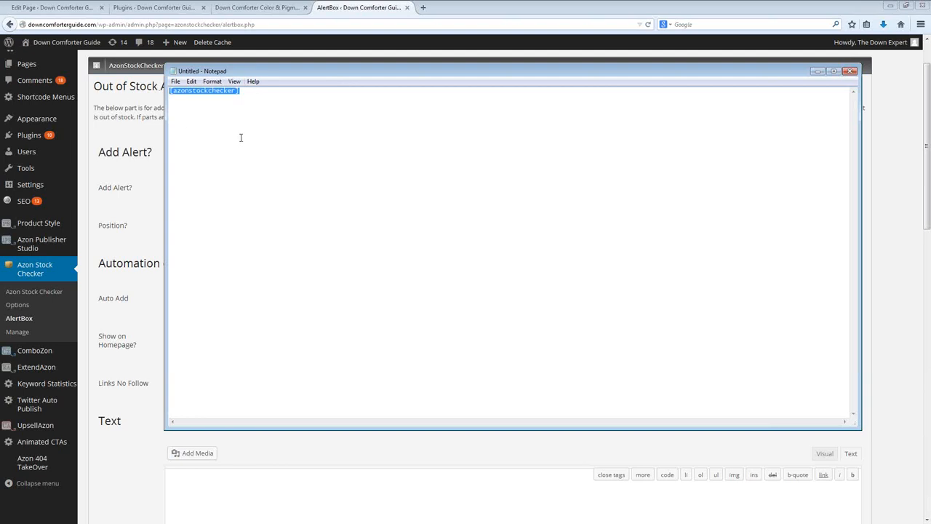
left_click(247, 103)
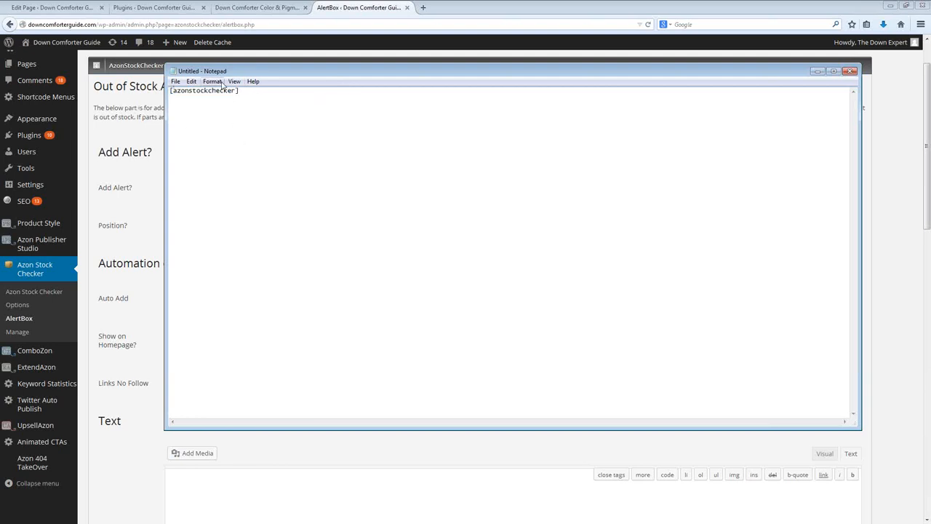
left_click_drag(174, 91, 164, 91)
left_click_drag(243, 94, 237, 91)
left_click_drag(283, 71, 0, 89)
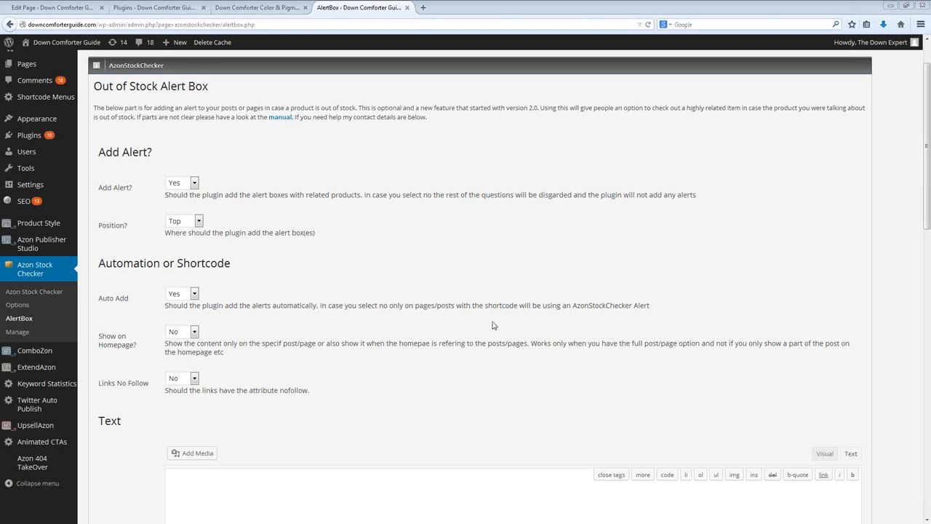
- Review the Show on Homepage description and set the alert box's Links No Follow option to Yes
left_click_drag(269, 337, 267, 350)
left_click(267, 354)
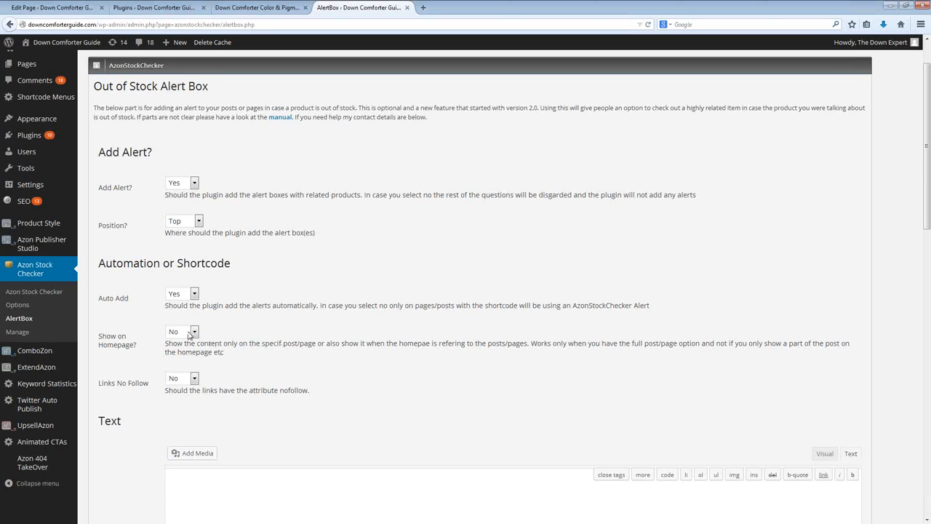
left_click(193, 379)
left_click(180, 396)
left_click(302, 344)
- Examine the Alert Box Text area, the Layout & Colors settings, the product box dimensions and the Default Products field
scroll(328, 345, "down", 1)
scroll(326, 335, "down", 4)
scroll(312, 310, "down", 1)
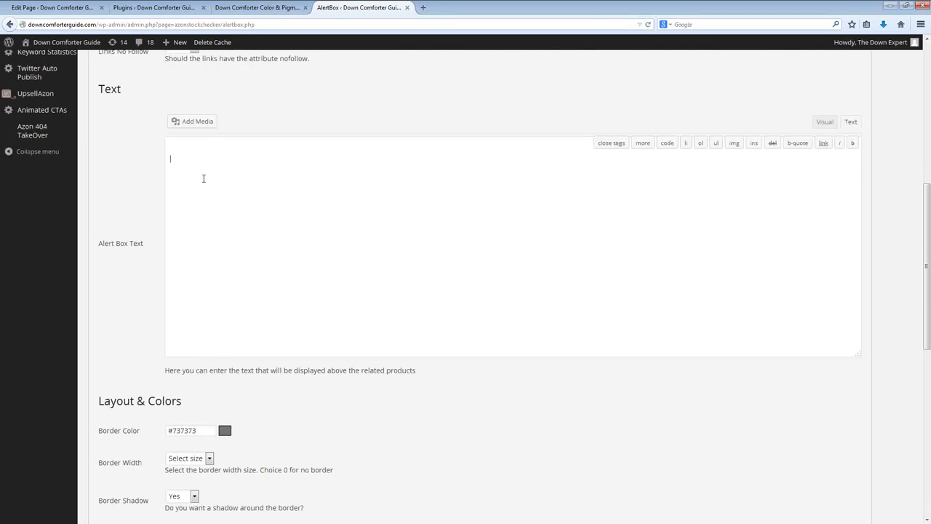
left_click(256, 293)
scroll(301, 399, "down", 5)
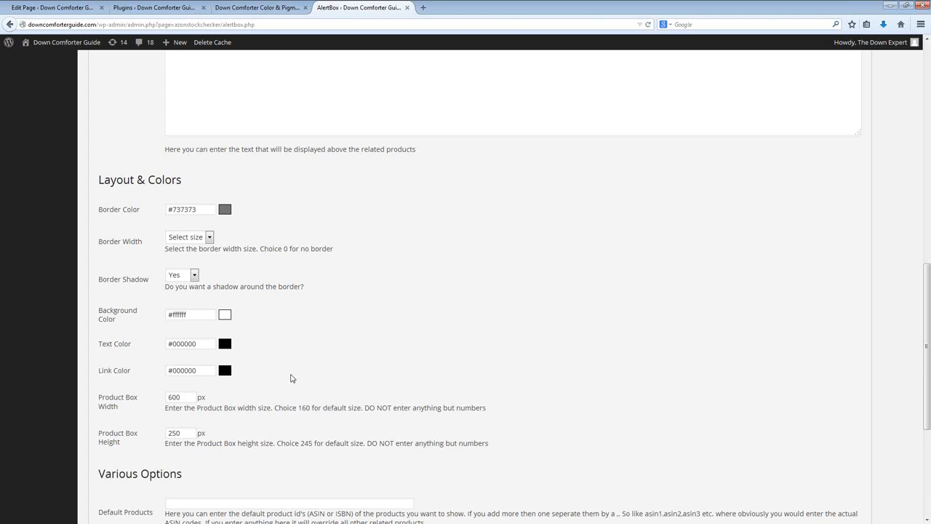
scroll(363, 368, "down", 3)
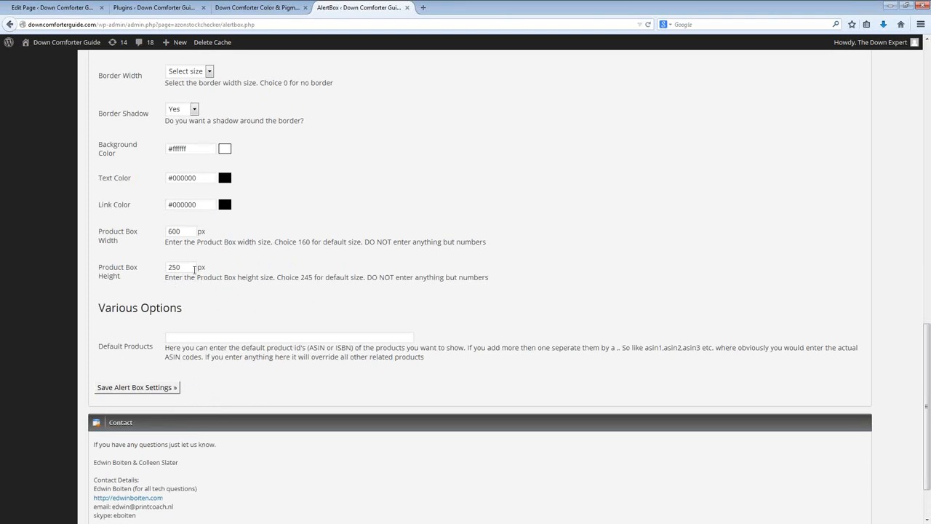
left_click(189, 338)
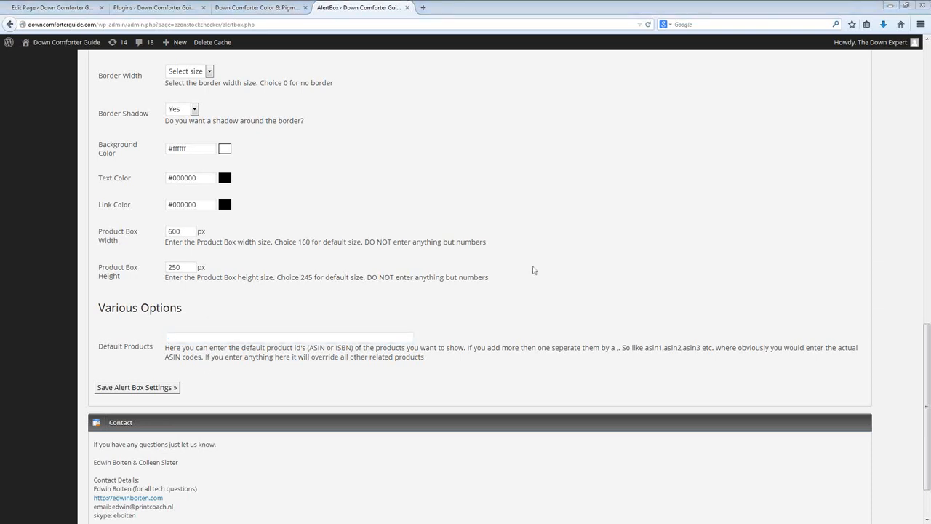
left_click(510, 280)
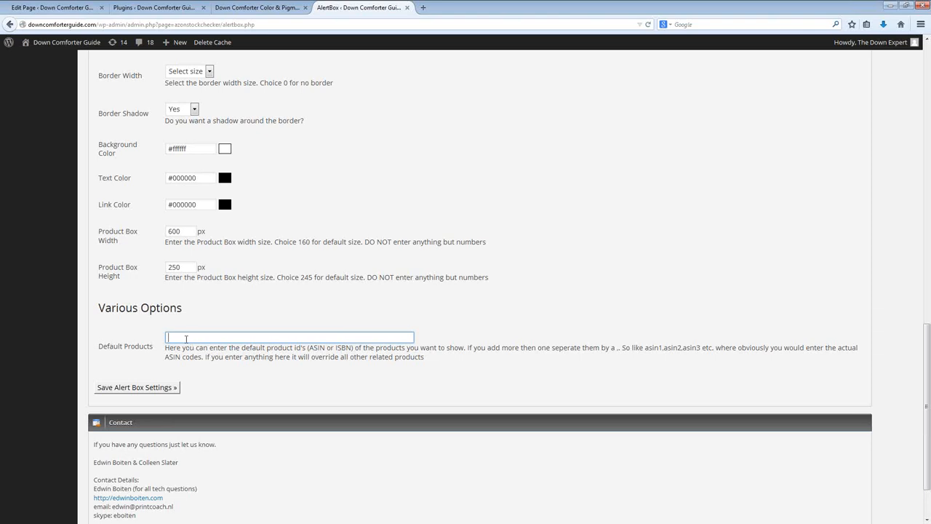
scroll(192, 340, "up", 10)
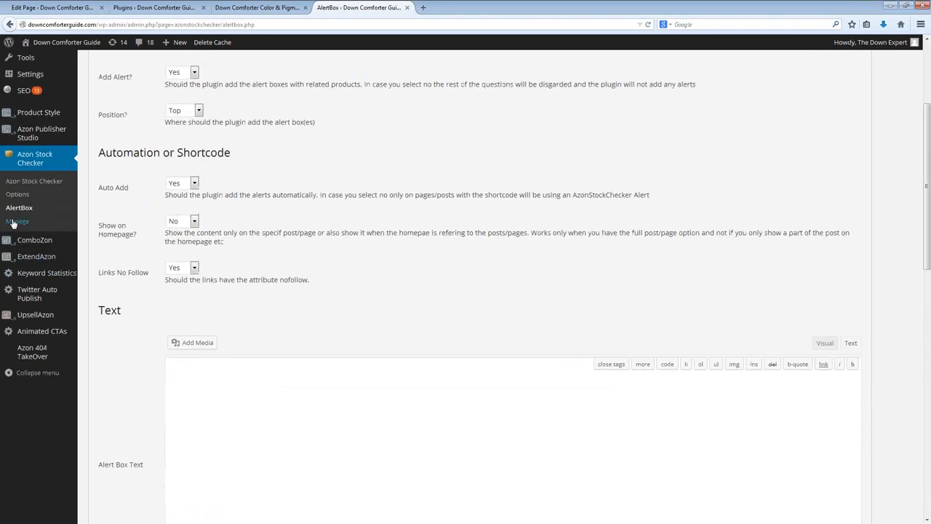